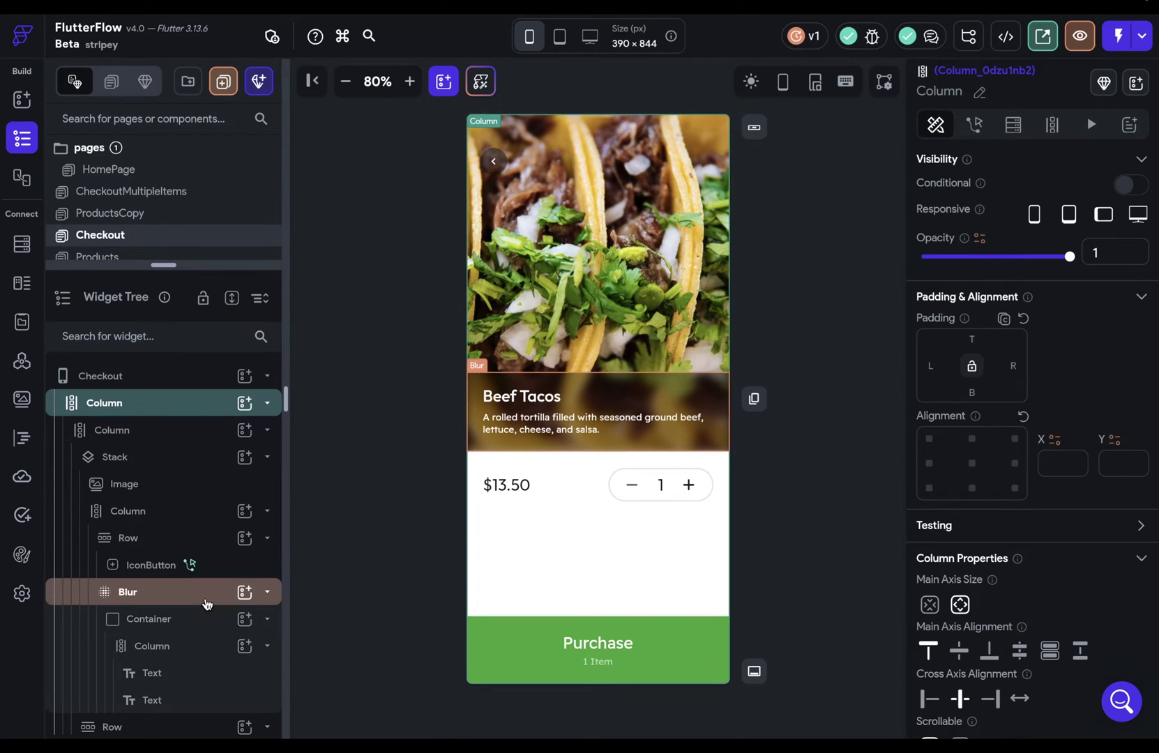
Turn on Enable Stripe Payments in the project's In App Purchases & Subscriptions settings
click(21, 595)
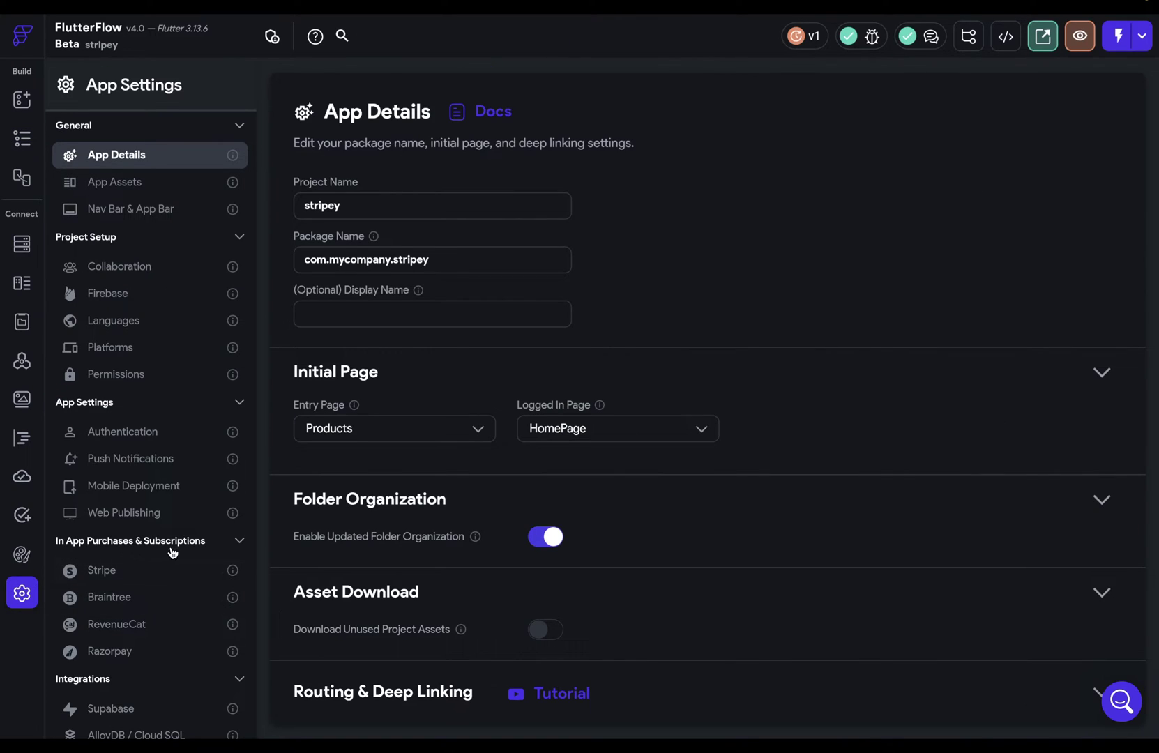
click(127, 572)
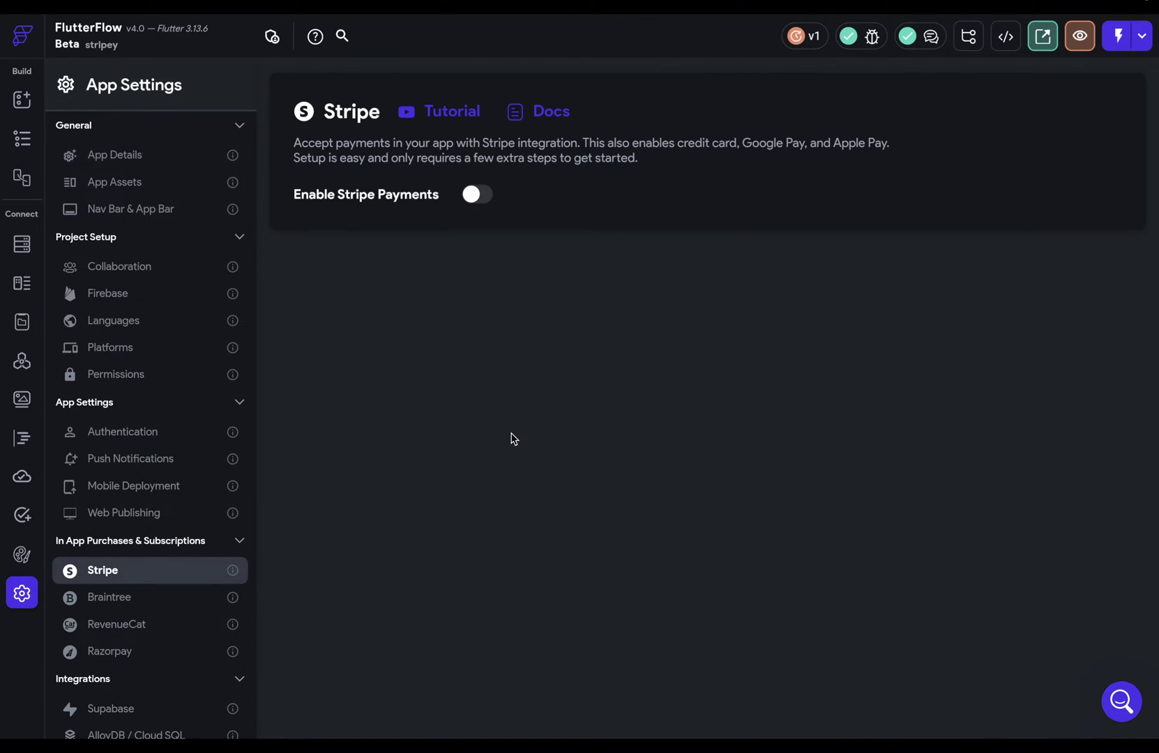
click(477, 195)
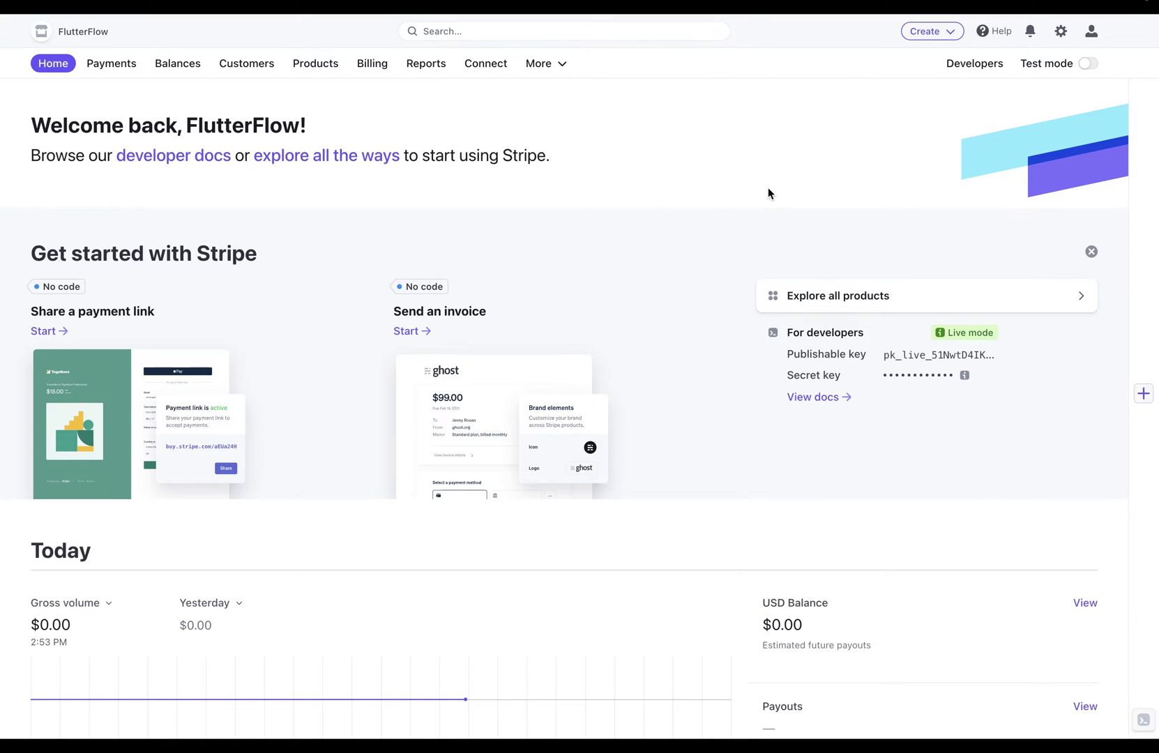
Switch the Stripe dashboard to test mode and copy the test publishable key
click(1088, 64)
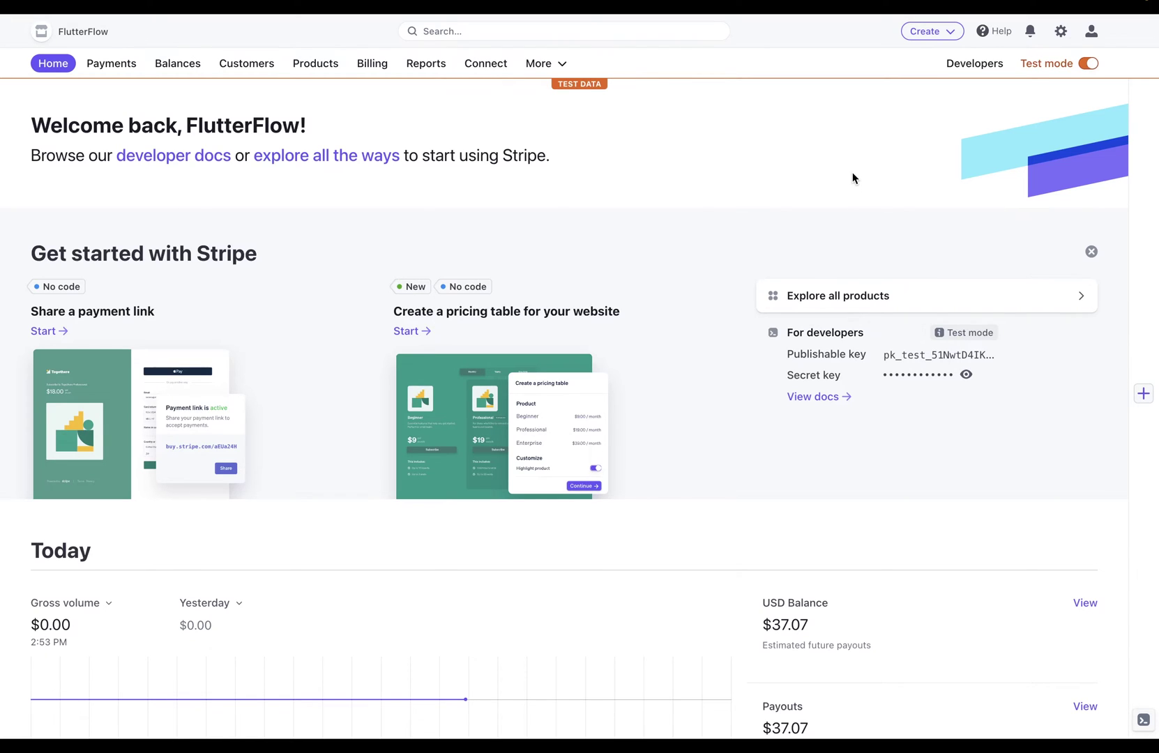
click(973, 64)
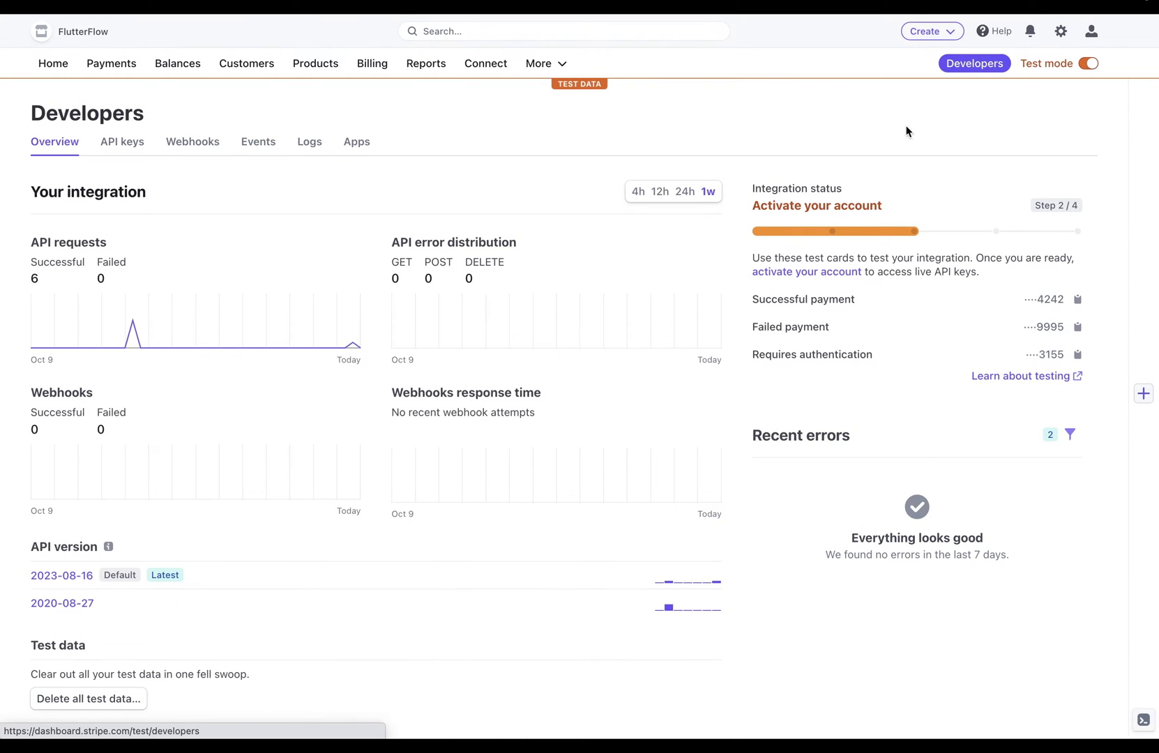
click(121, 141)
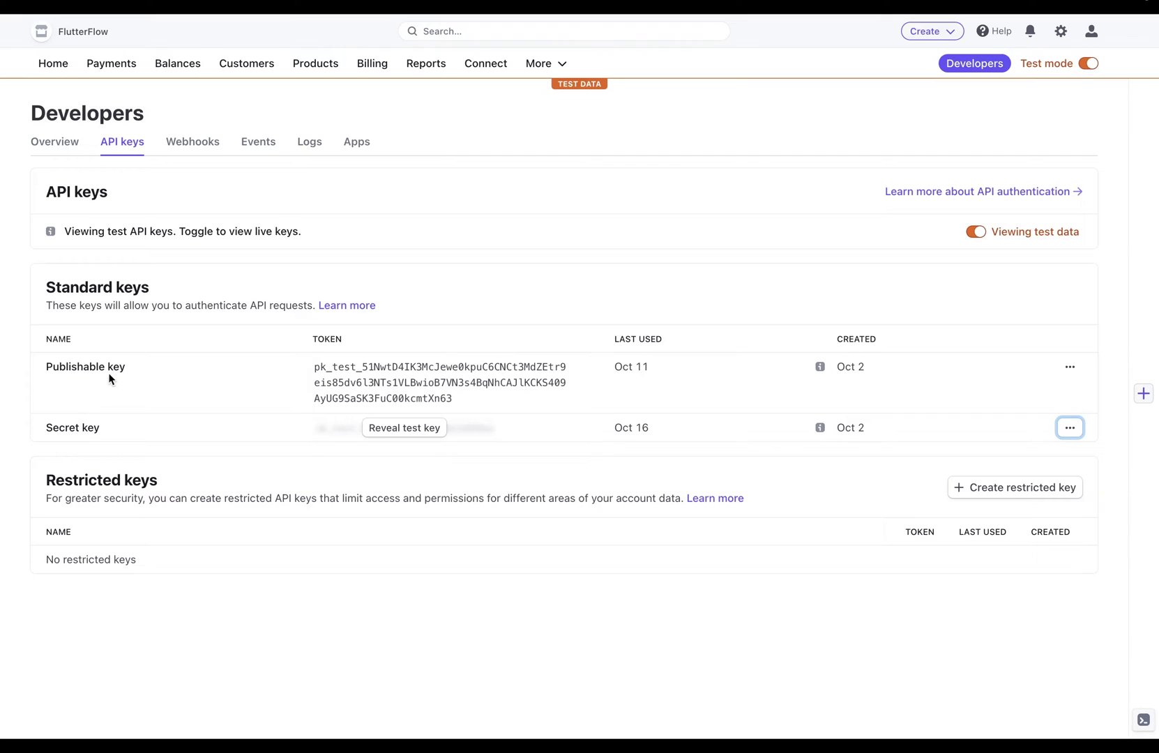
click(419, 374)
Paste the test publishable key into FlutterFlow's Test Credentials
key(alt+Tab)
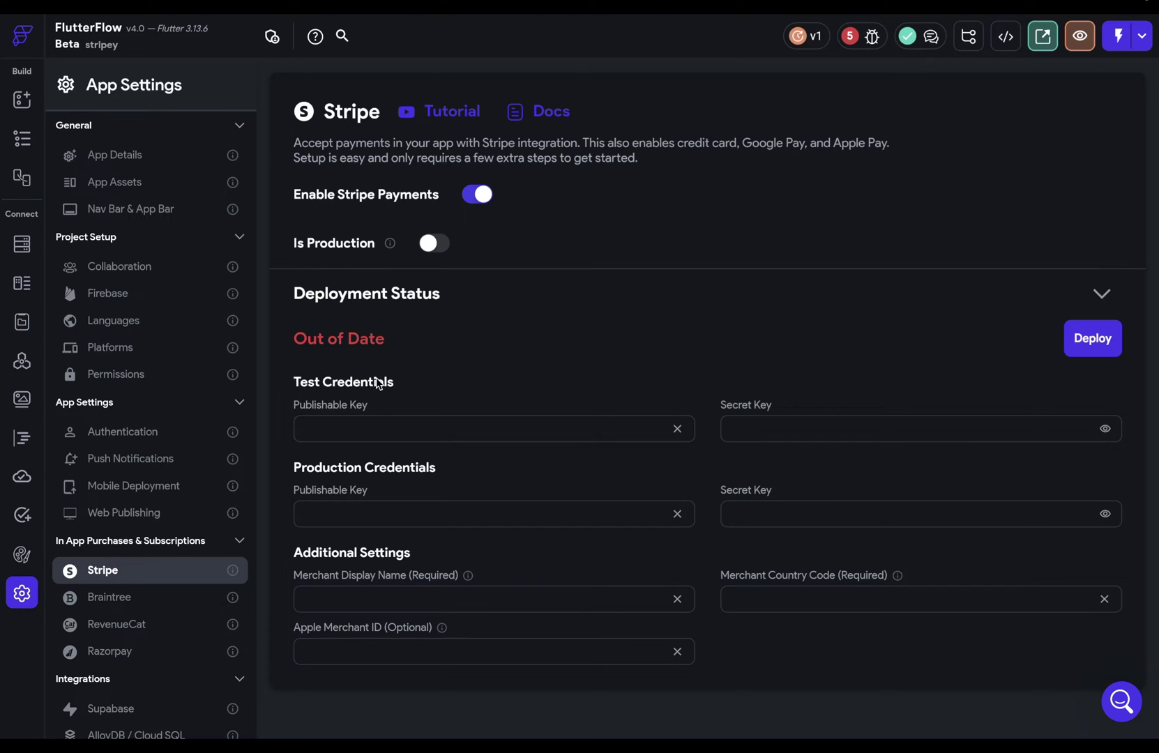
click(471, 430)
key(ctrl+v)
Copy the test secret key for FlutterFlow, then switch Stripe to live keys
key(alt+Tab)
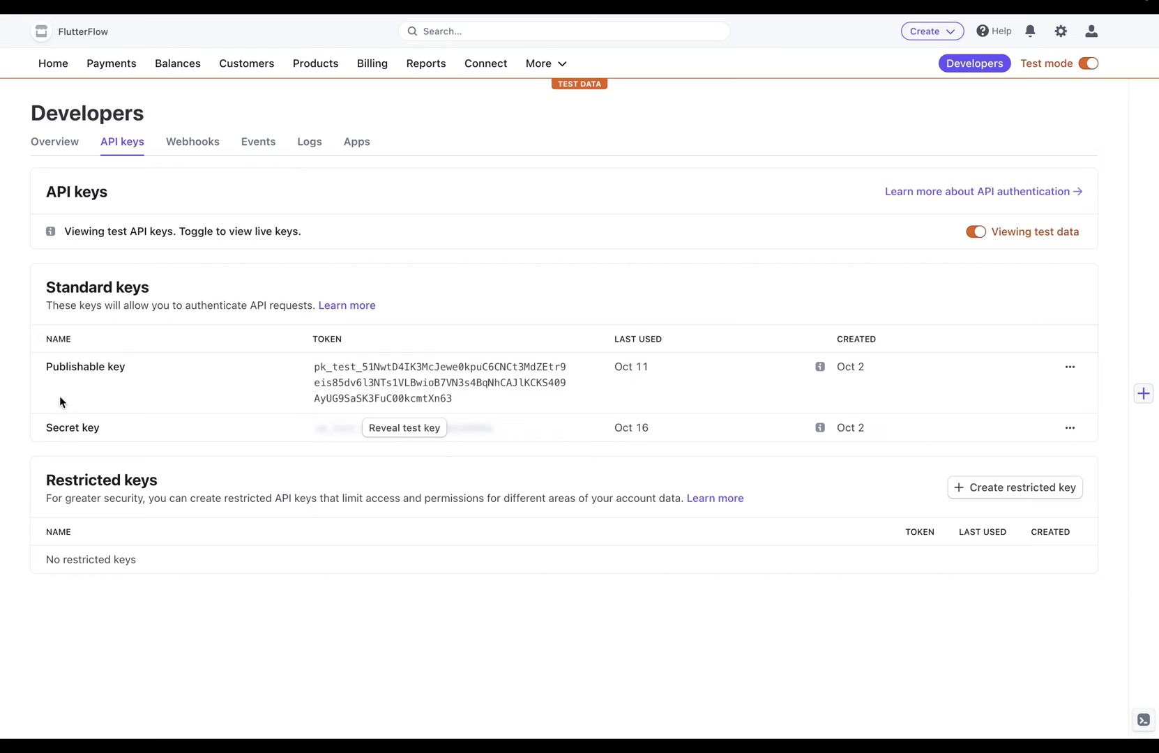
click(404, 428)
click(387, 444)
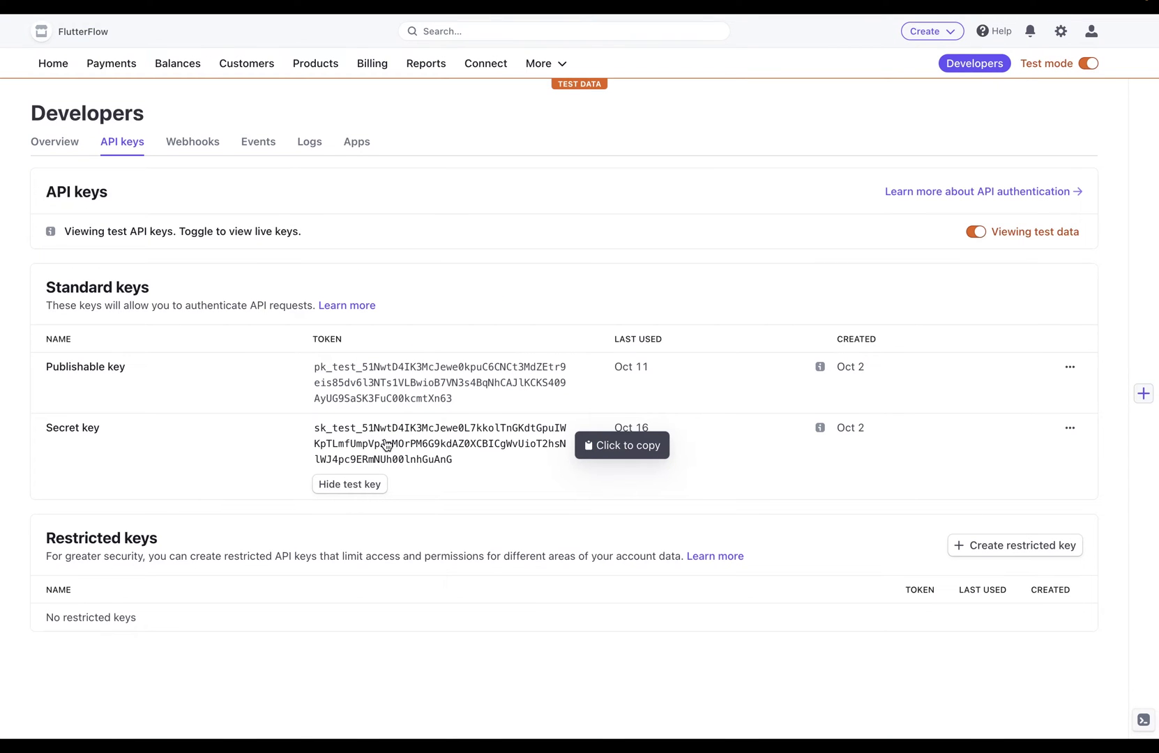
key(alt+Tab)
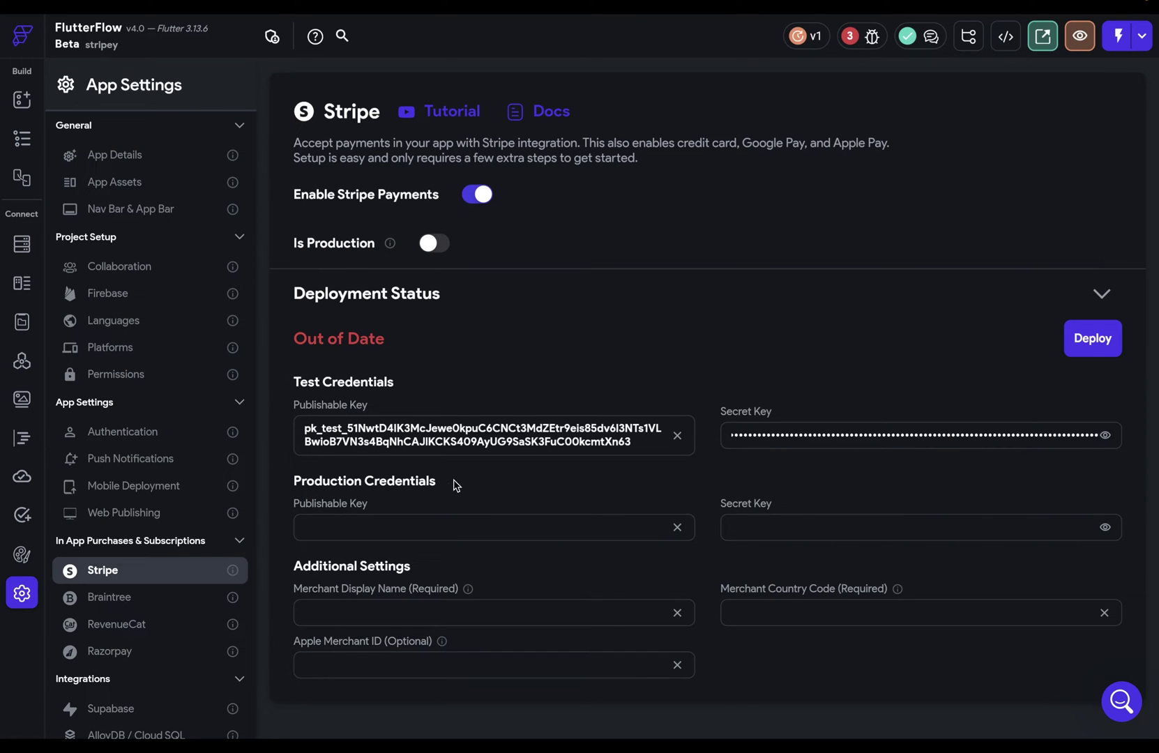
key(alt+Tab)
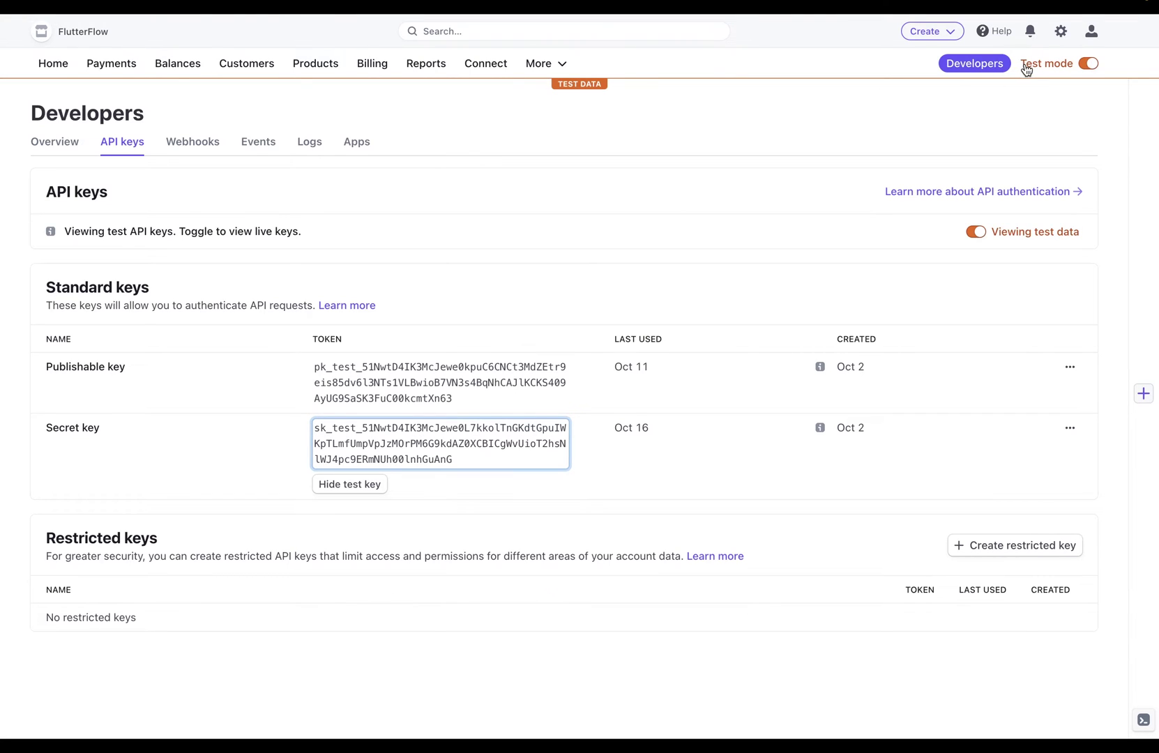
click(1089, 64)
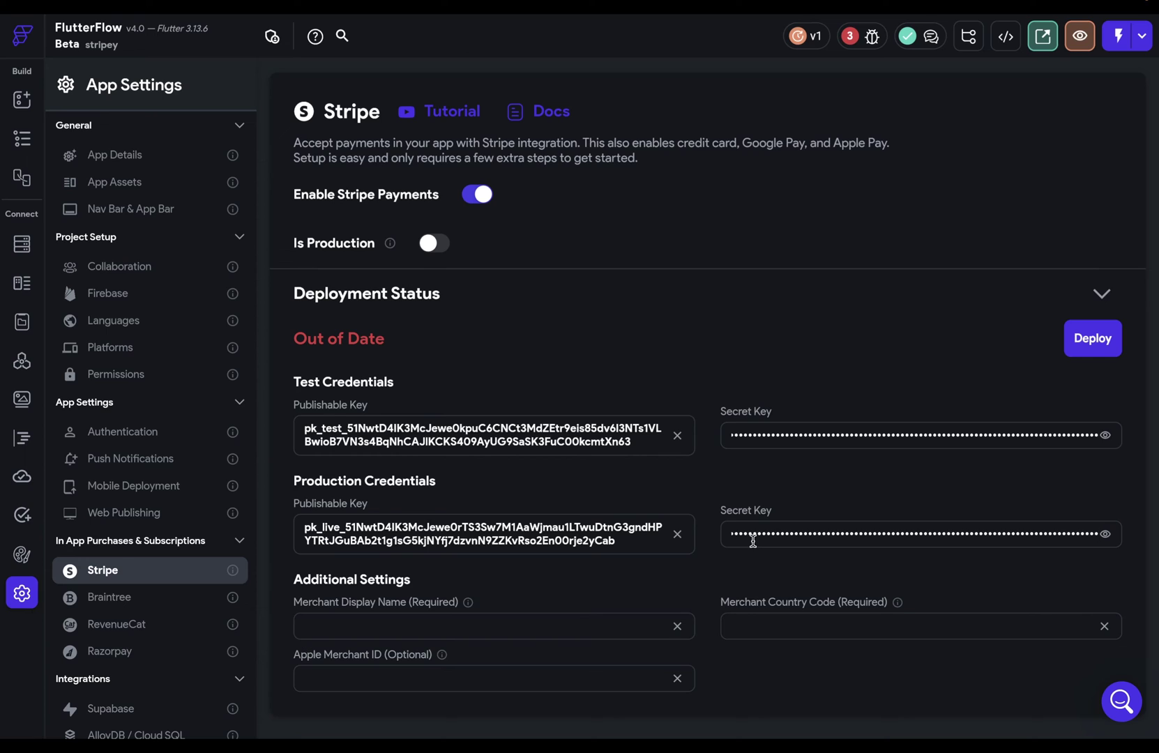
Enter merchant name FlutterFlow and country code US, then deploy the Stripe configuration
click(322, 621)
text(FlutterFlow)
click(779, 627)
text(US)
click(1093, 338)
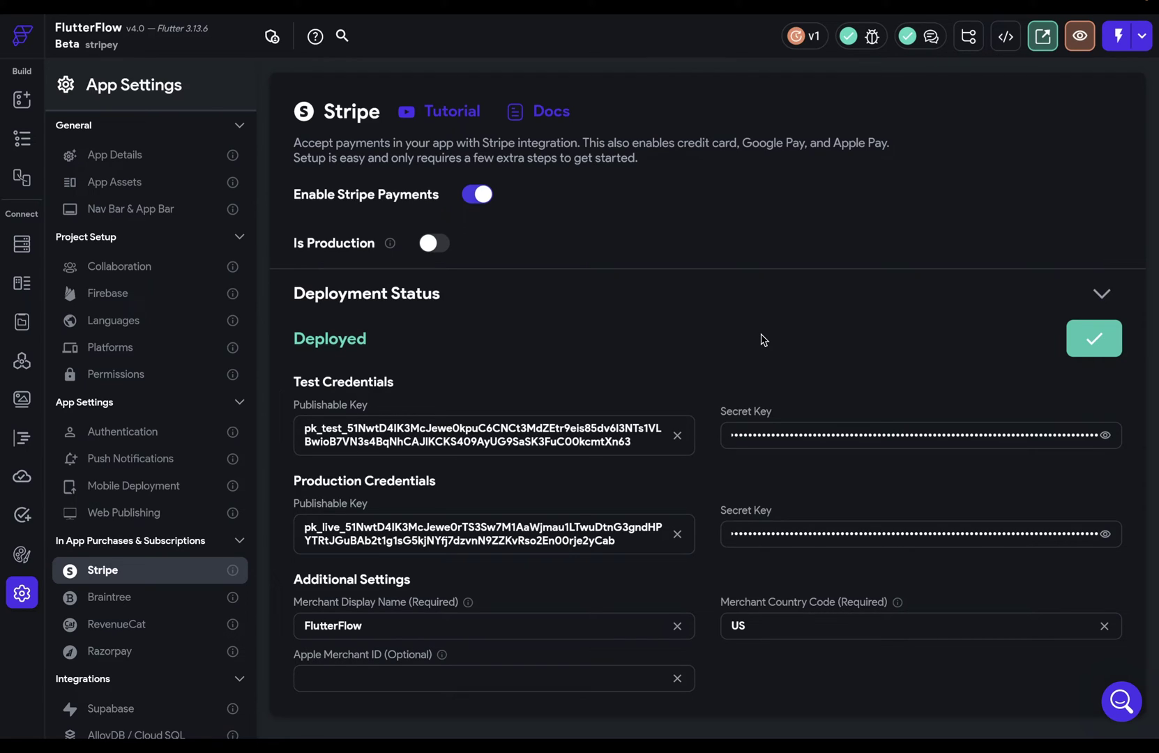
Select the Checkout page's Purchase container and open its Action Flow Editor
click(23, 139)
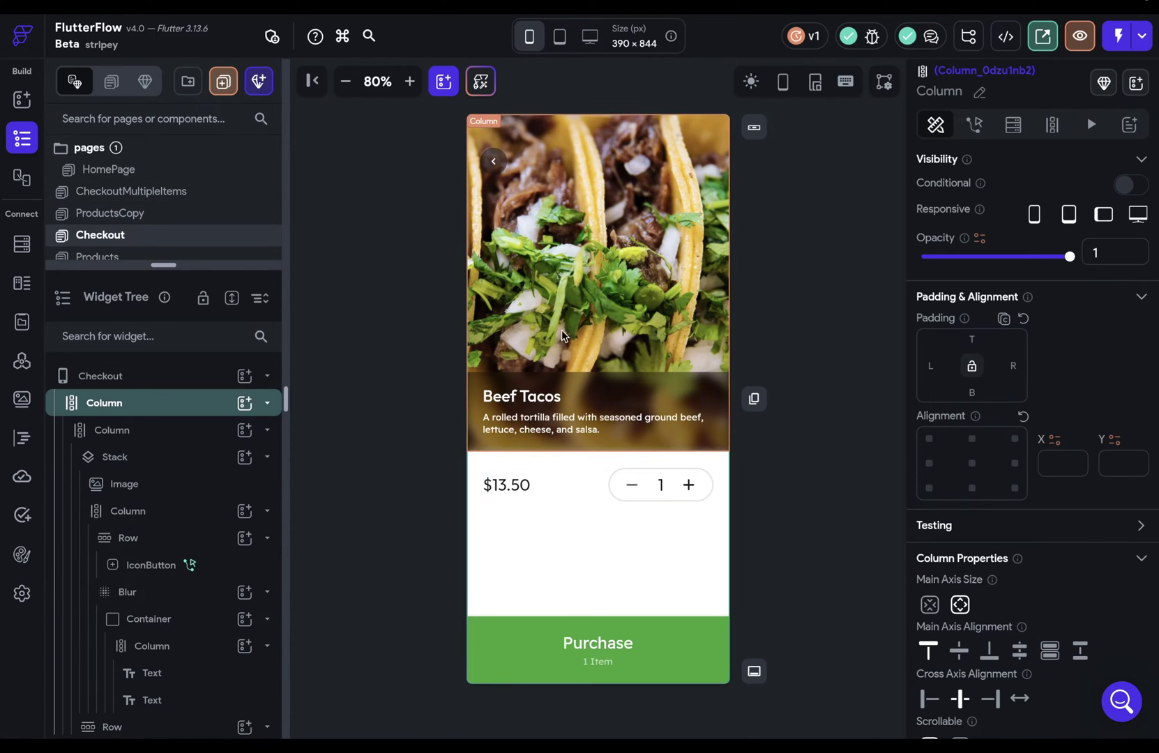
click(694, 625)
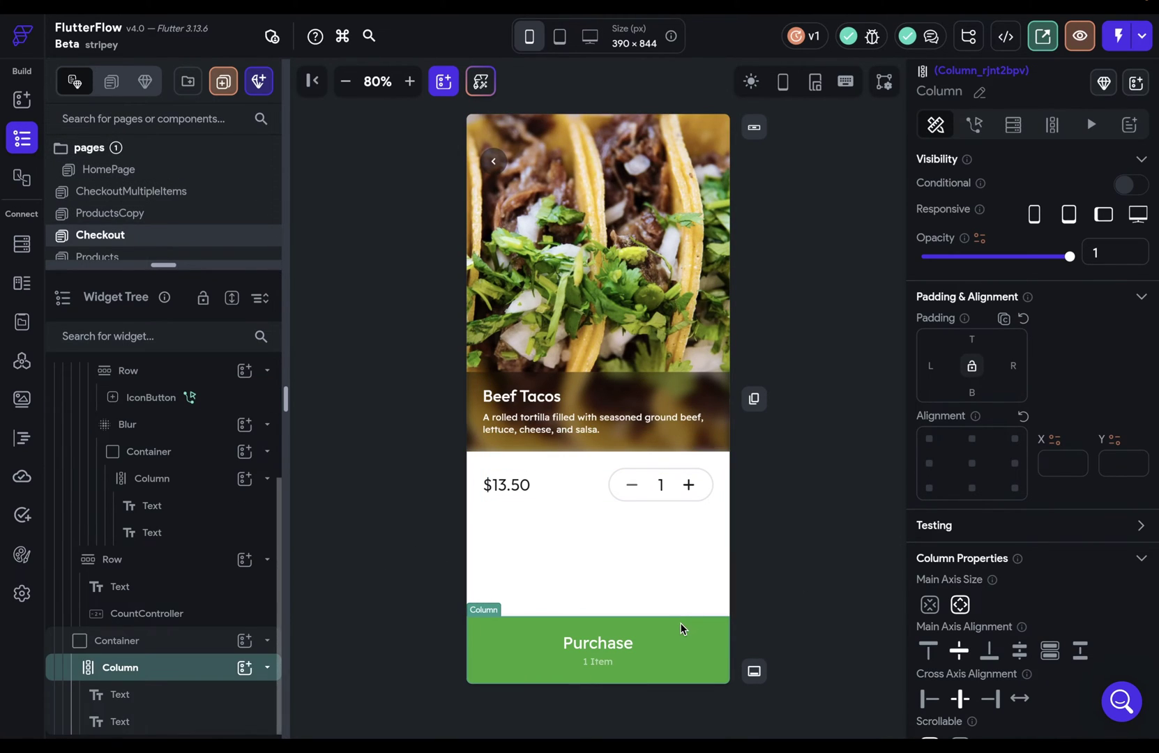
click(117, 641)
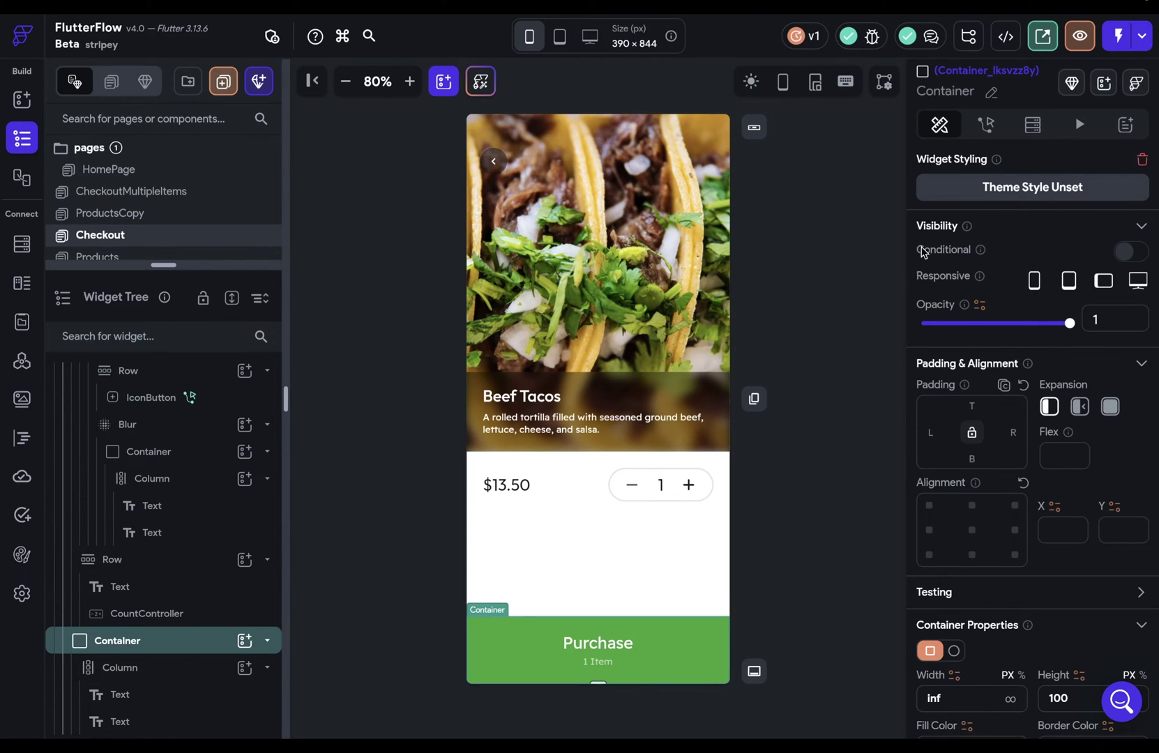
click(987, 124)
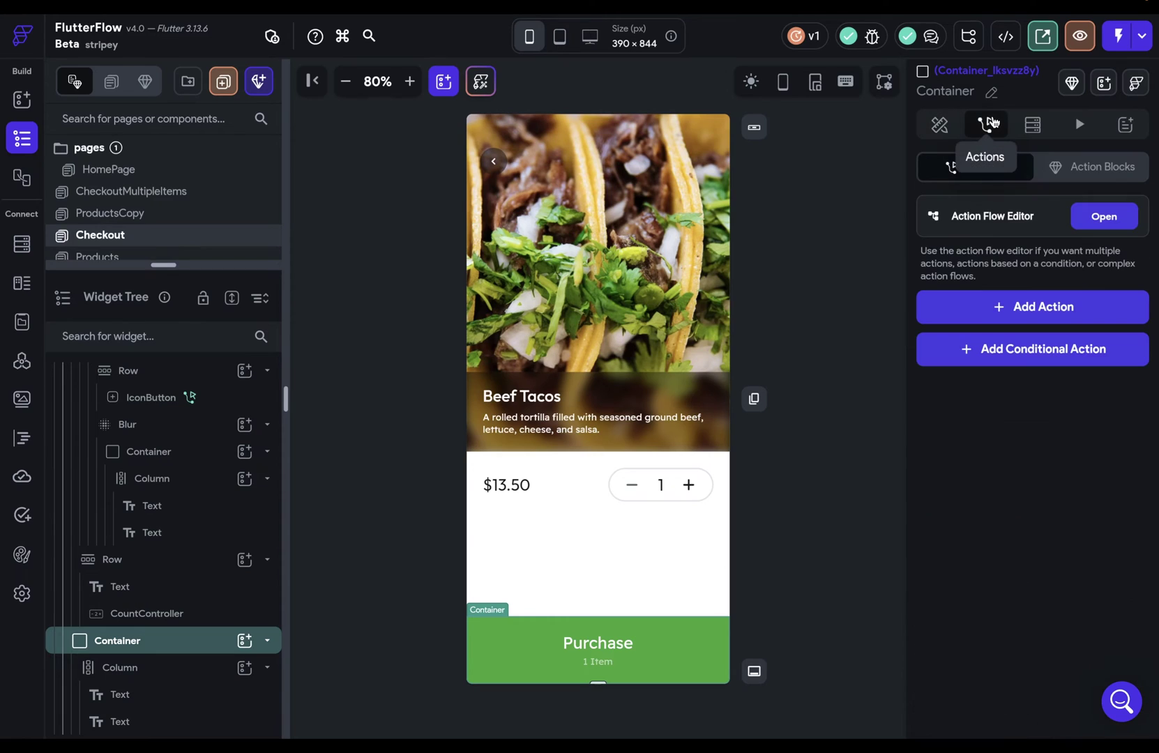
click(1104, 216)
Add a Stripe Payment action to the container's tap, found by searching 'strip'
click(438, 516)
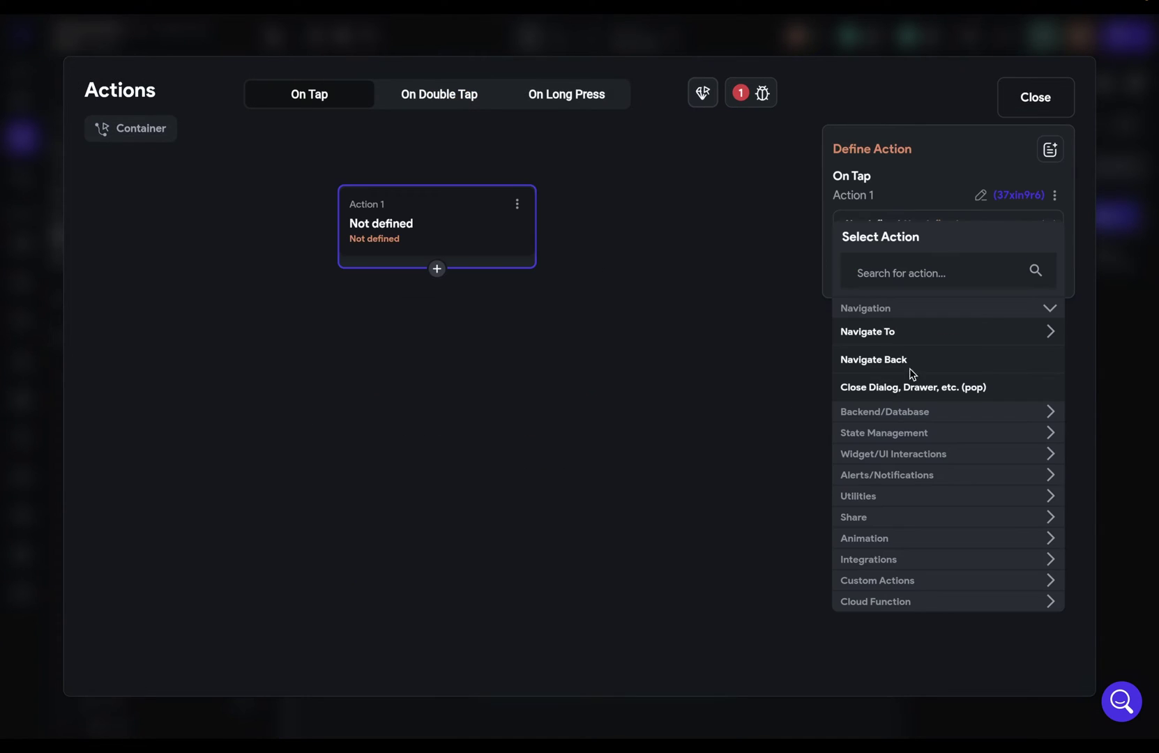
click(911, 270)
text(strip)
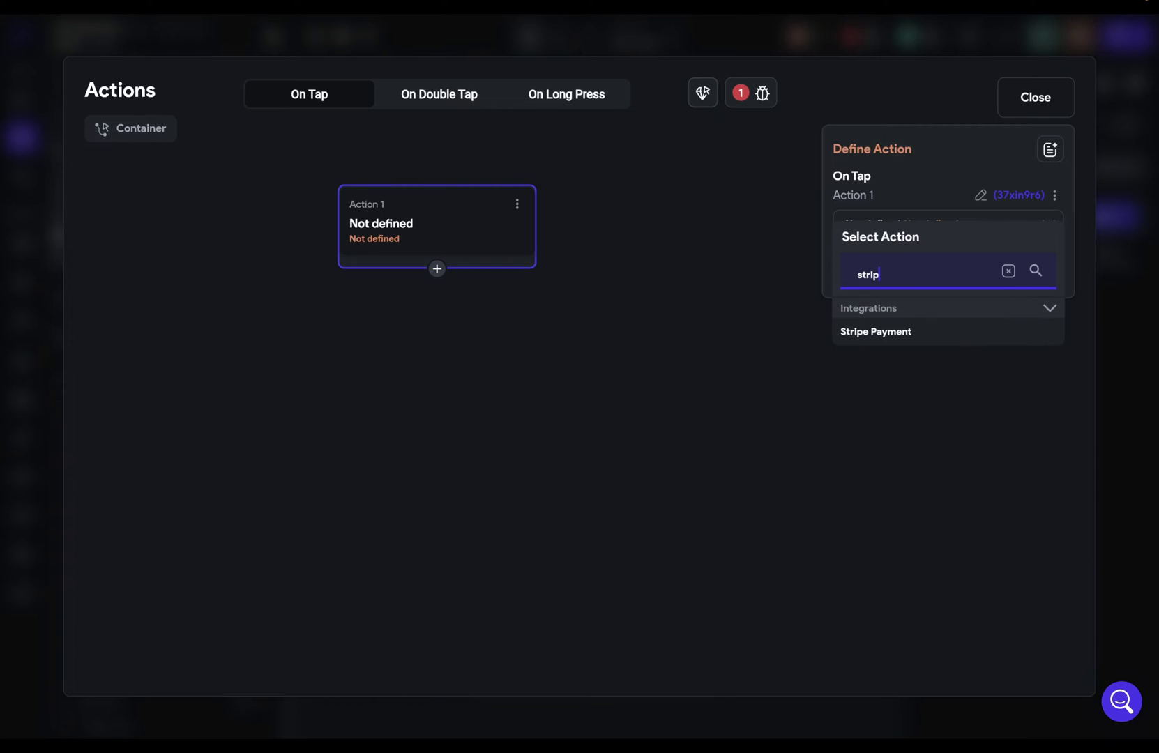
click(887, 335)
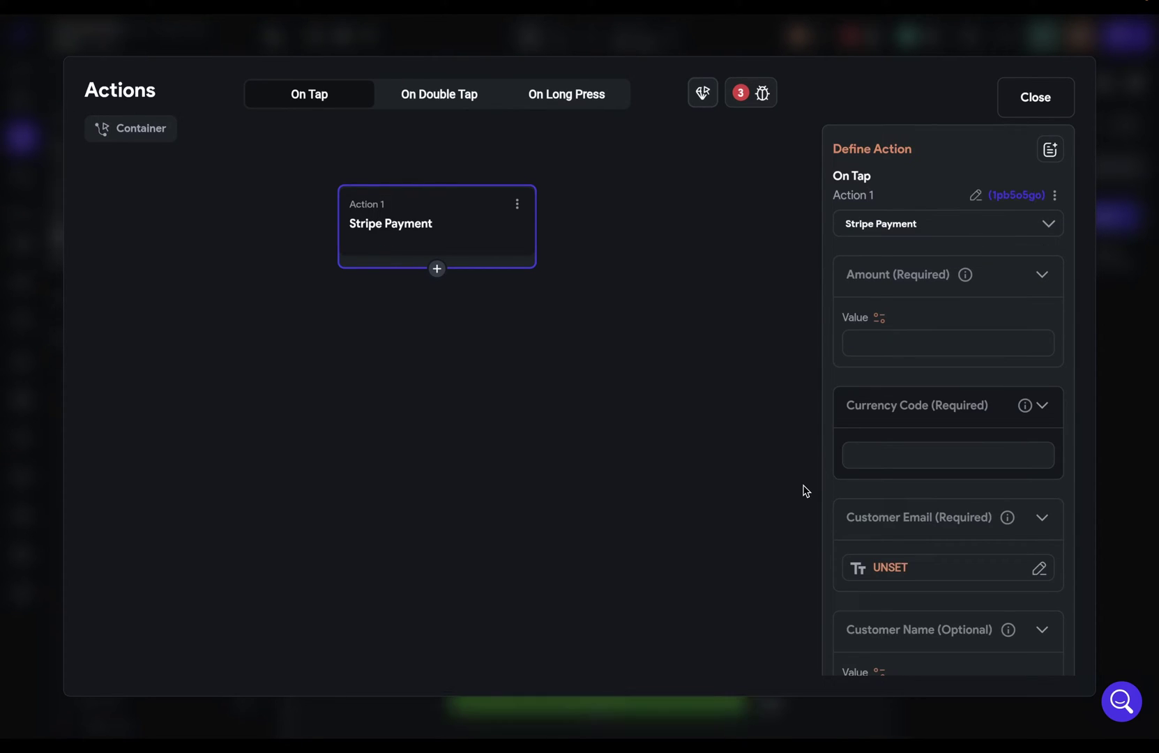
click(878, 319)
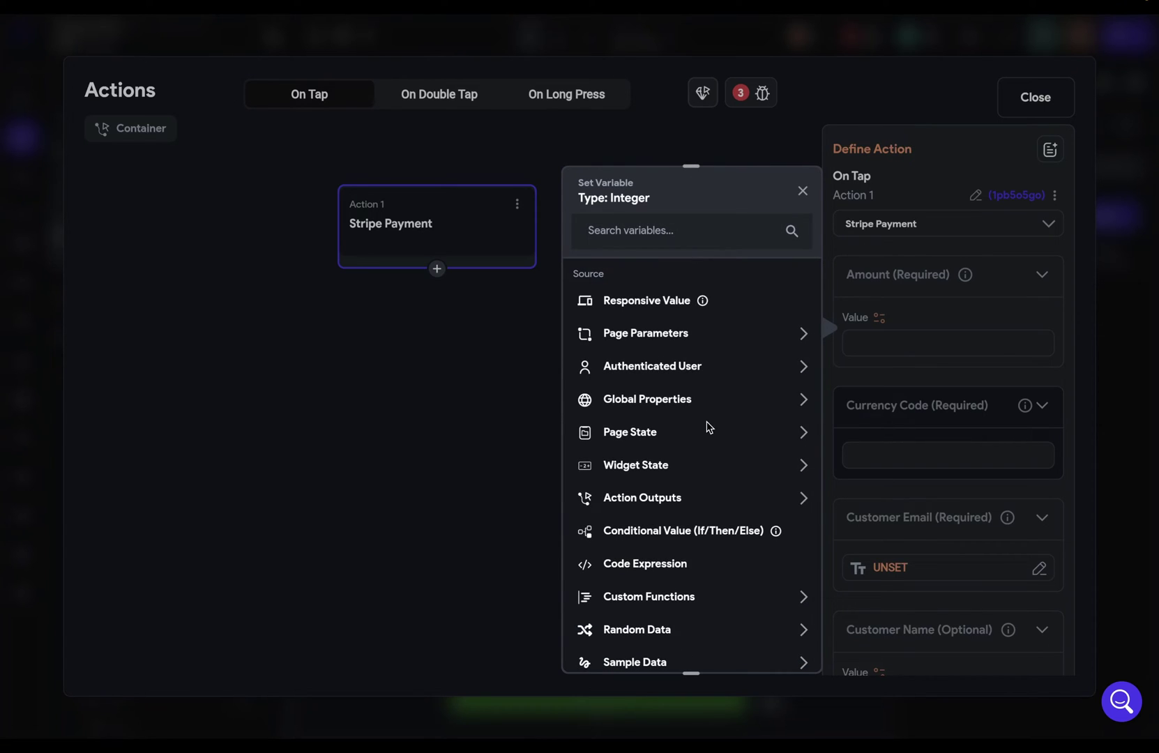
Choose Code Expression as the Stripe amount source after viewing Page State's checkoutValue
click(712, 432)
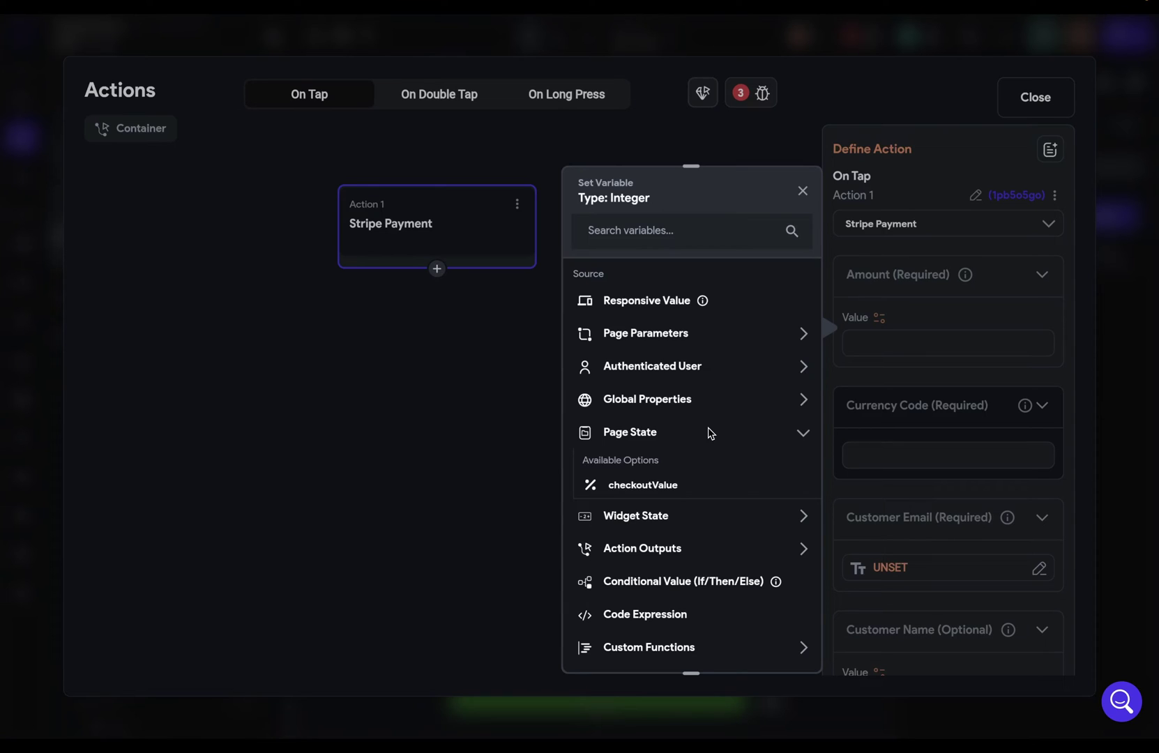
click(643, 619)
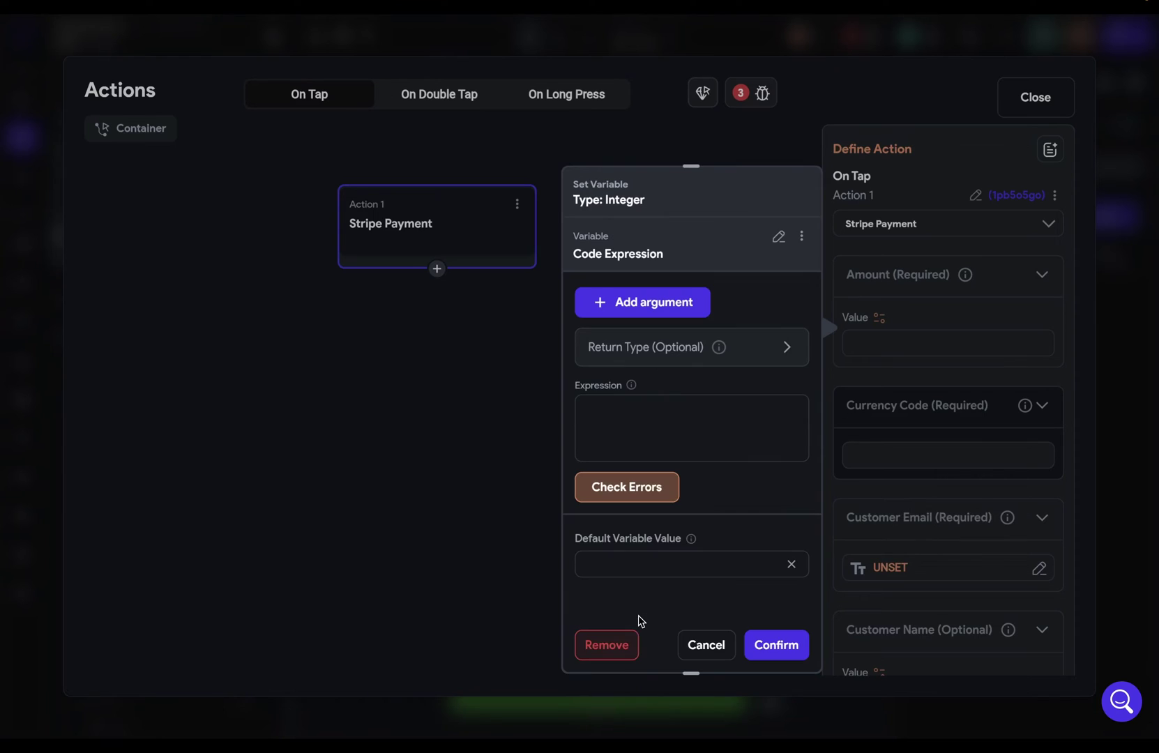
Add a Double-typed argument to the amount code expression
click(787, 347)
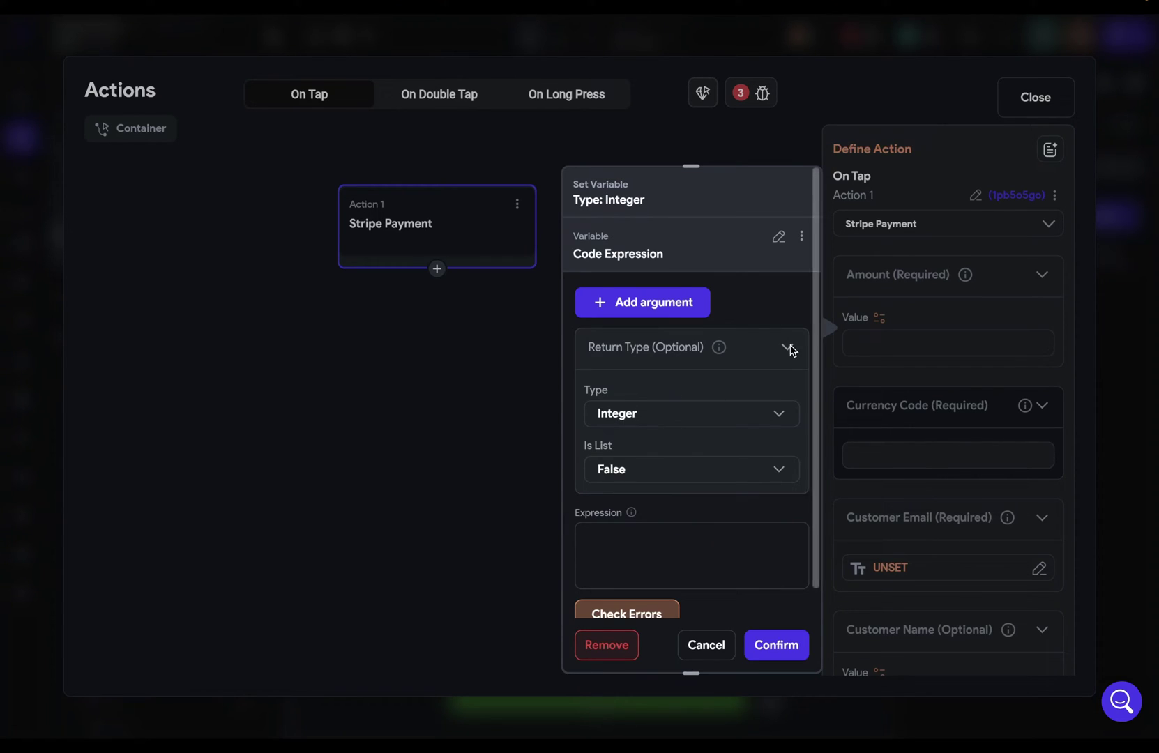
click(787, 346)
click(634, 302)
click(788, 309)
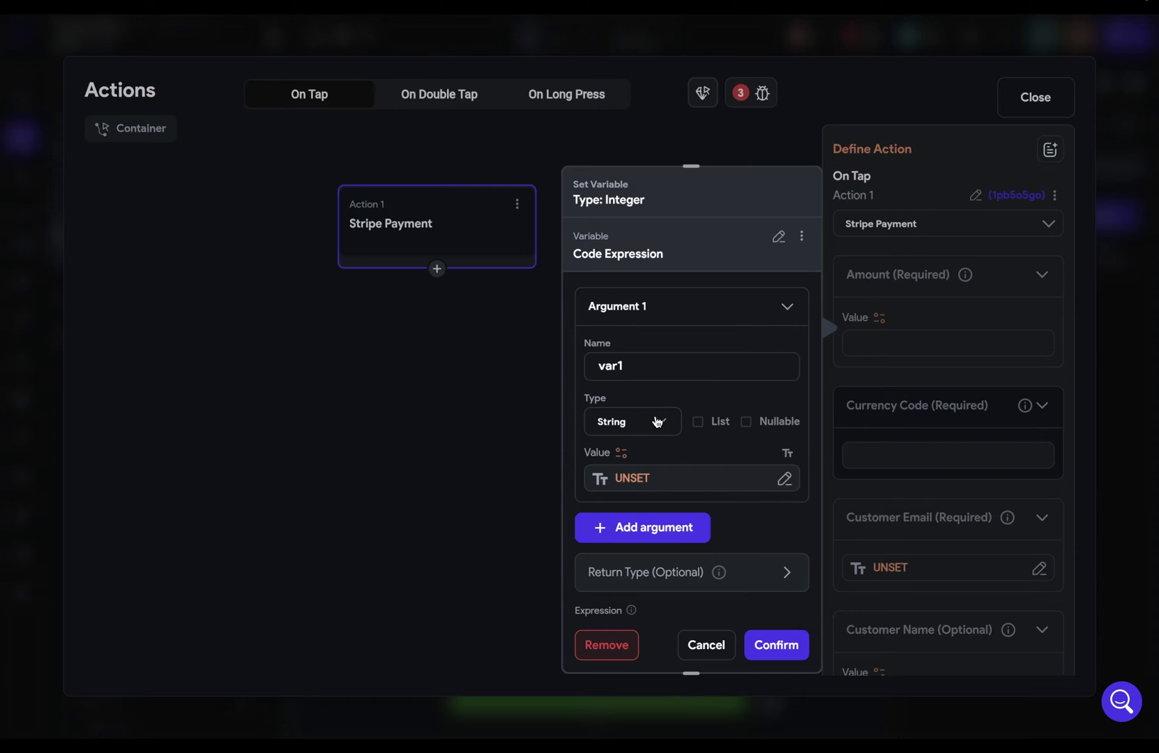
click(626, 421)
Name the argument amount and bind it to Page State checkoutValue
double_click(648, 363)
text(amount)
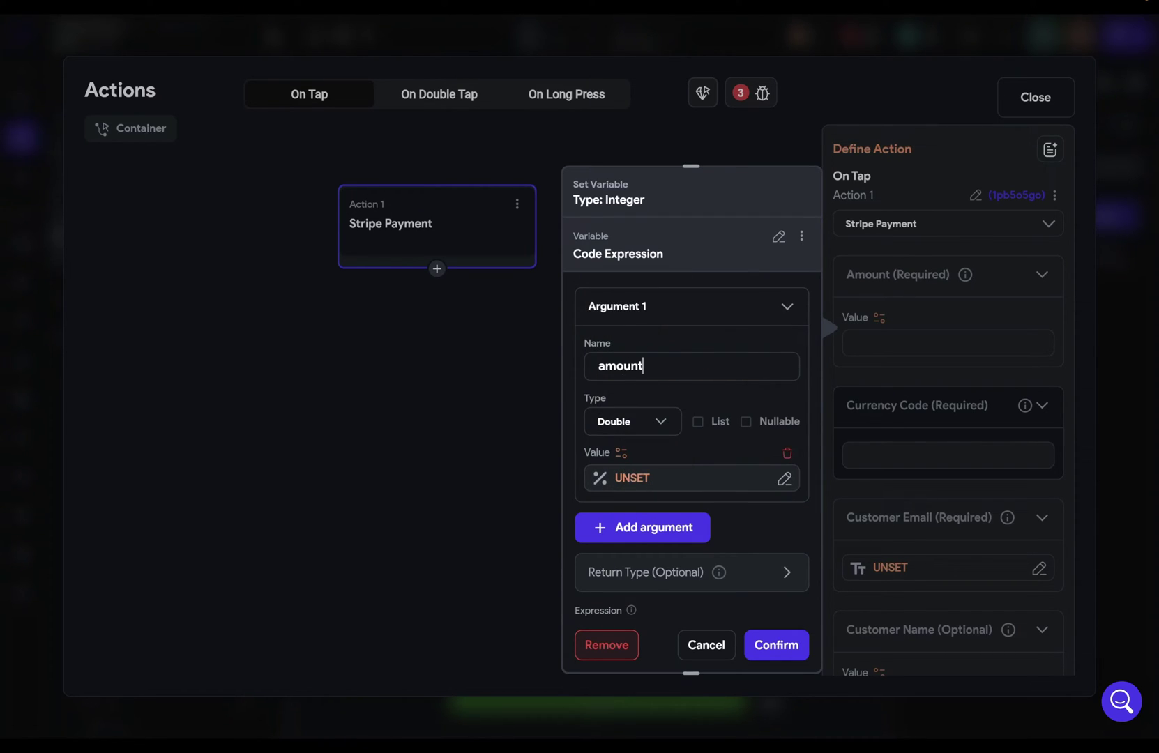
click(632, 487)
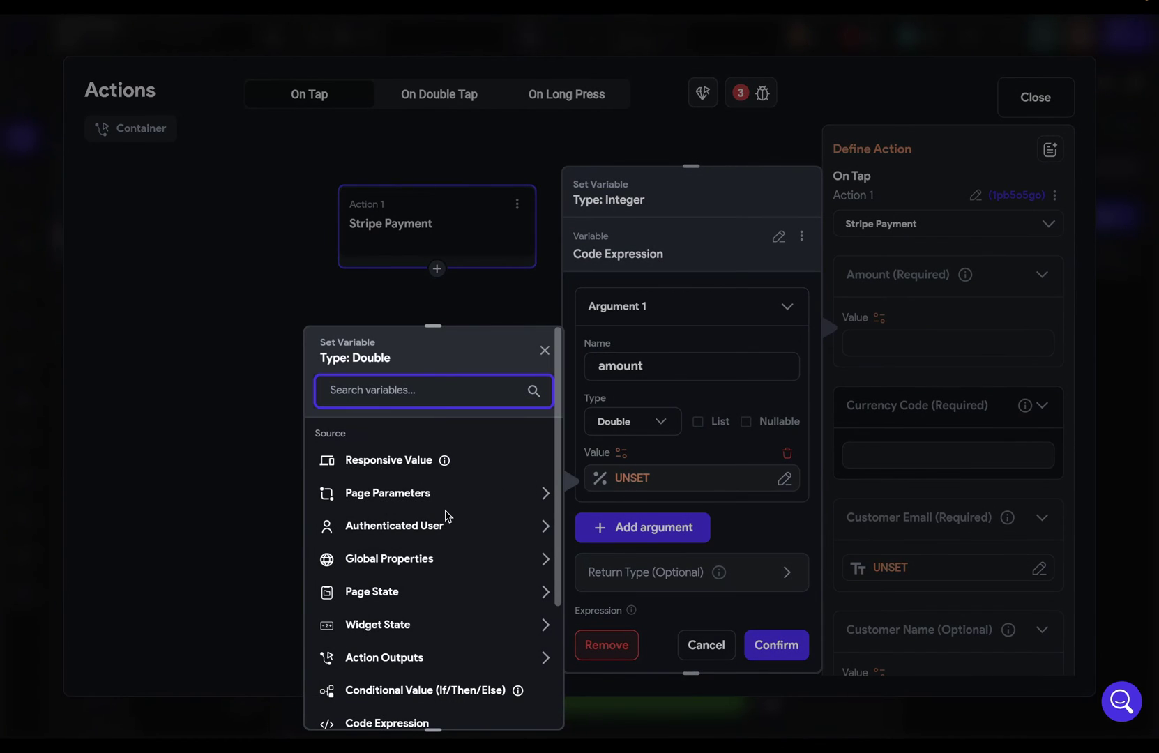
click(394, 600)
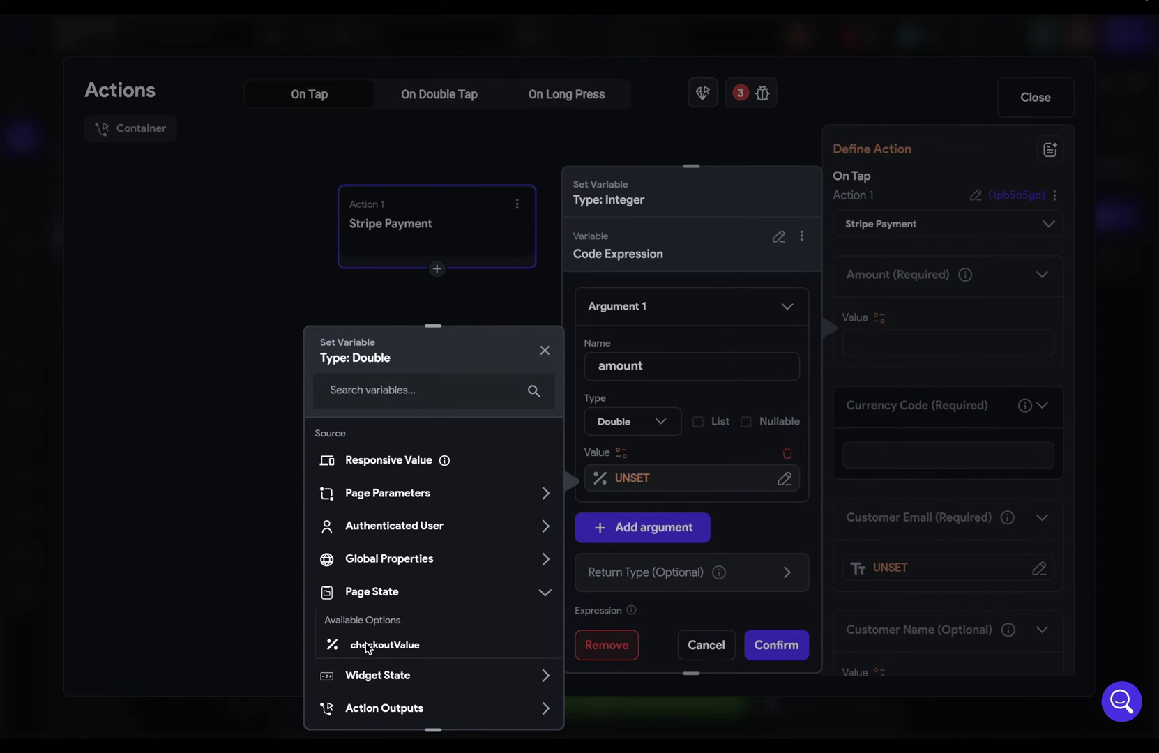
click(384, 645)
Enter the expression amount.toInt() * 100 and check it for errors
click(787, 306)
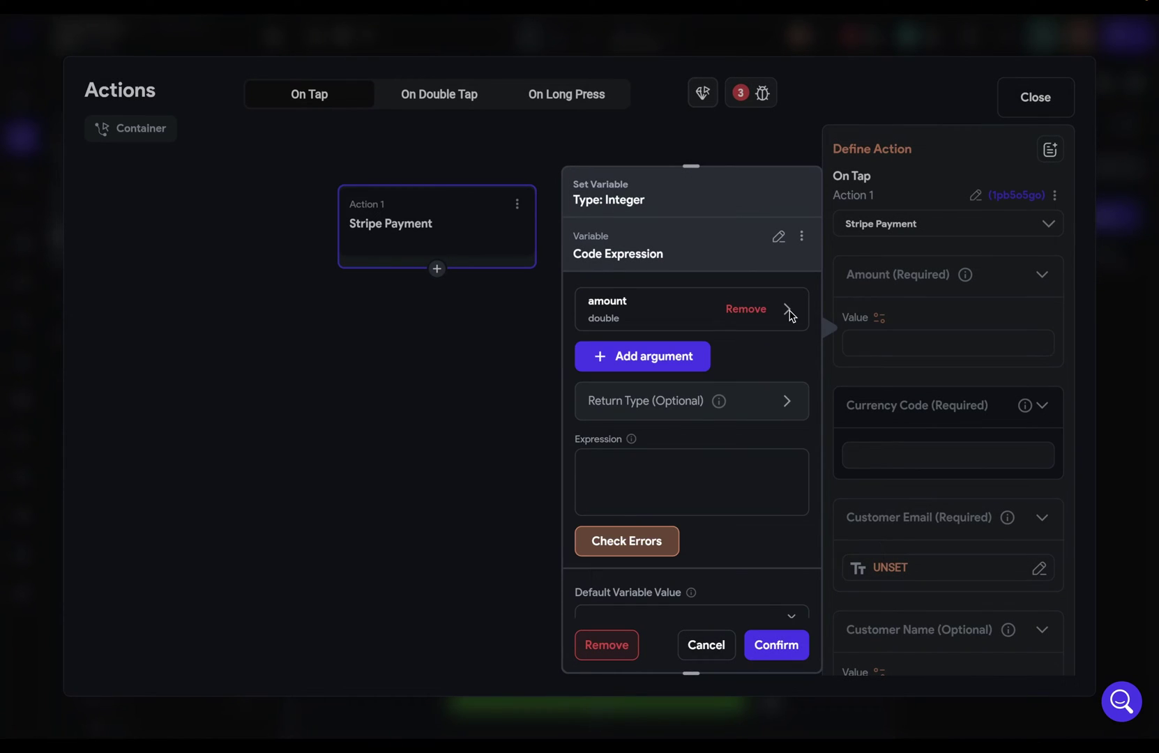
click(665, 472)
text(amount.t)
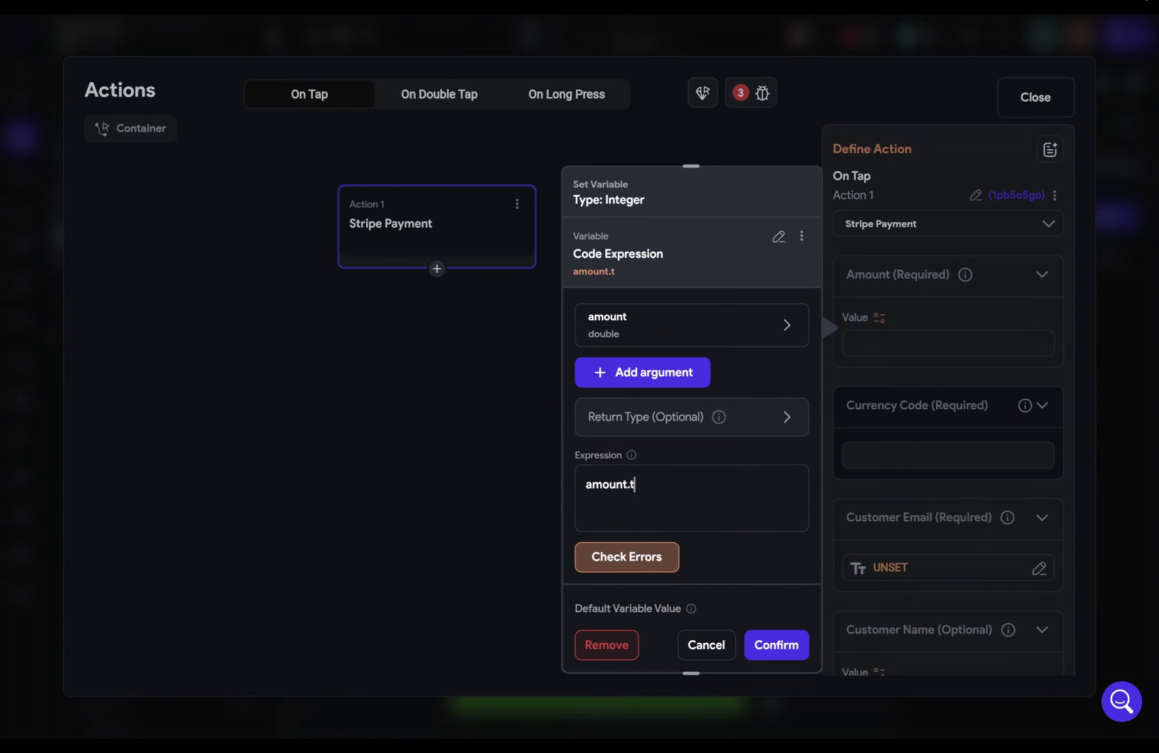
text(oInt() * 100)
click(648, 555)
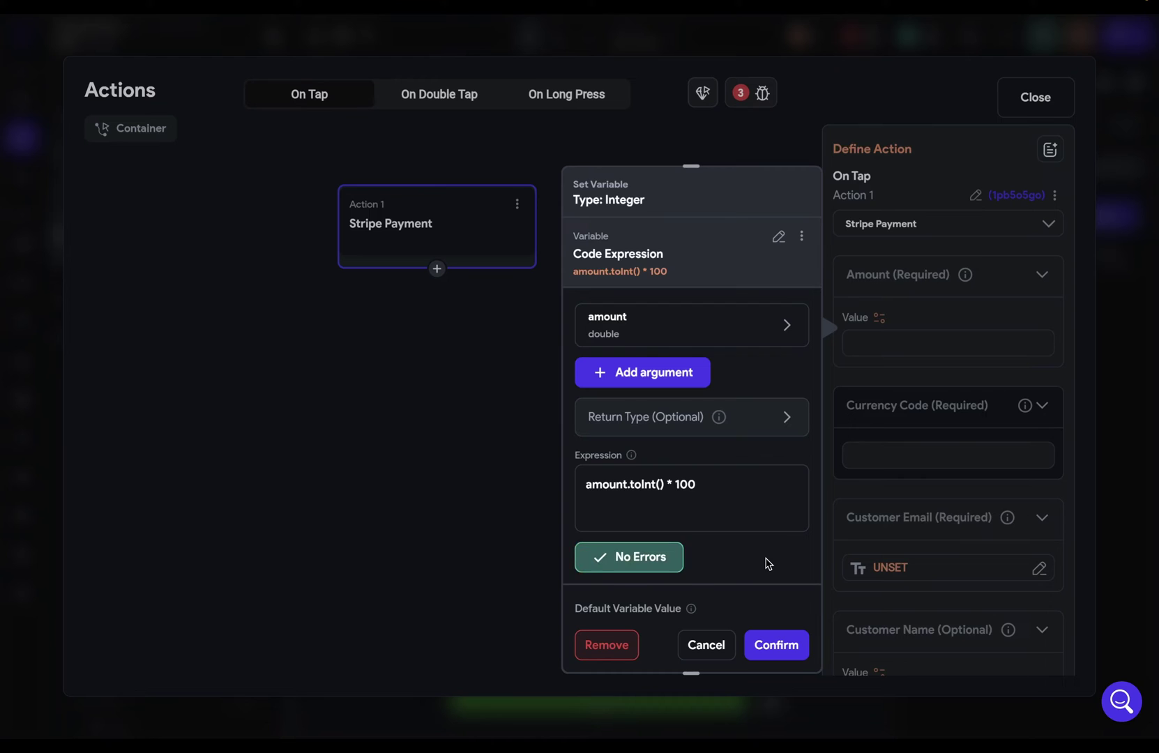
Confirm the amount expression, use USD currency, and set customer email to the user's Email
click(777, 645)
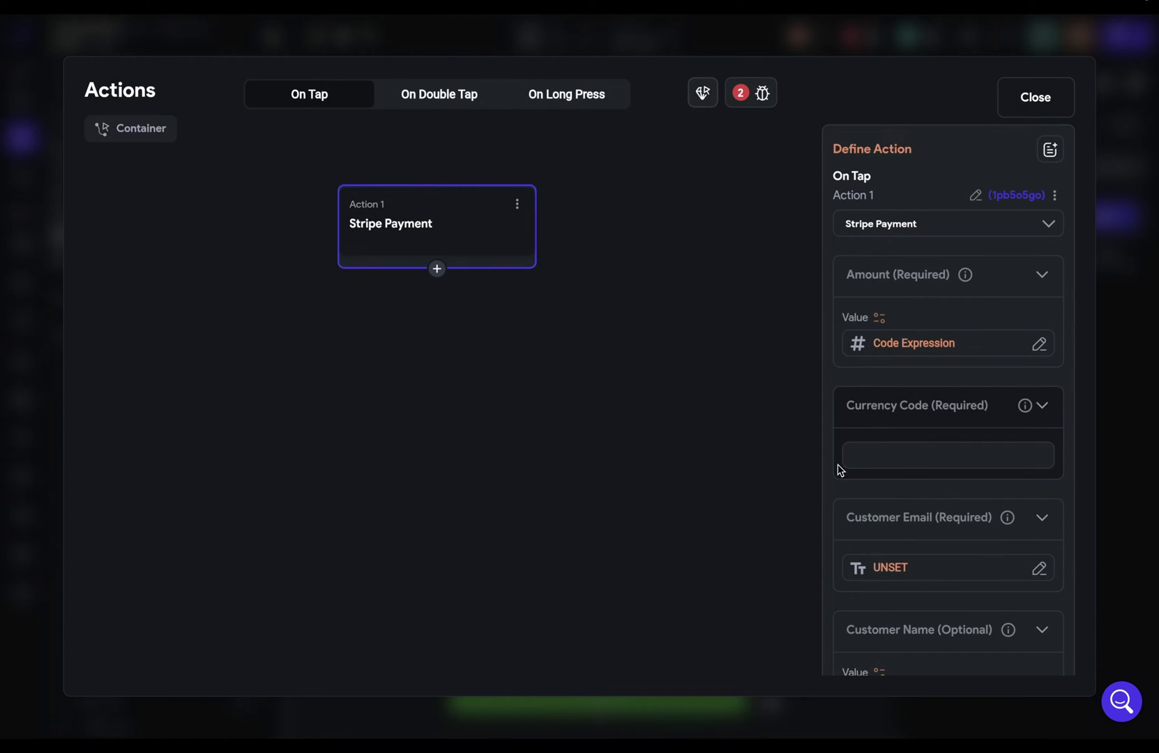
text(USD)
scroll(888, 480, down, 2)
click(899, 473)
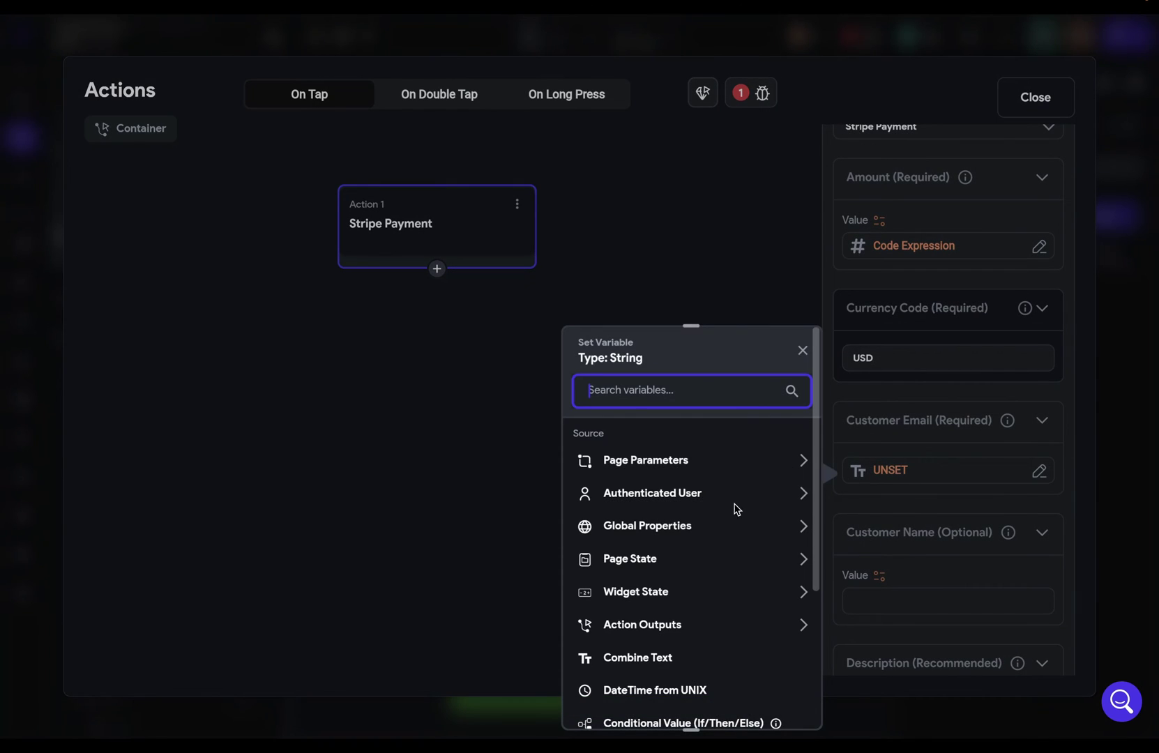
click(734, 503)
click(622, 546)
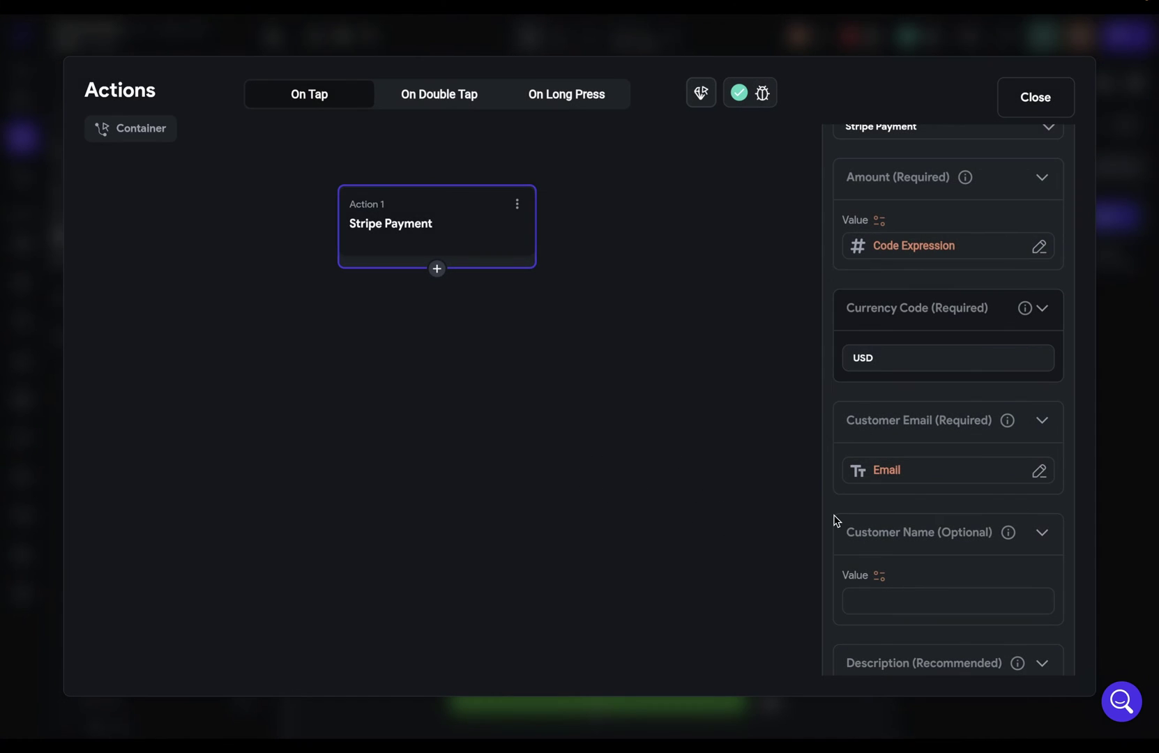
click(880, 576)
click(722, 500)
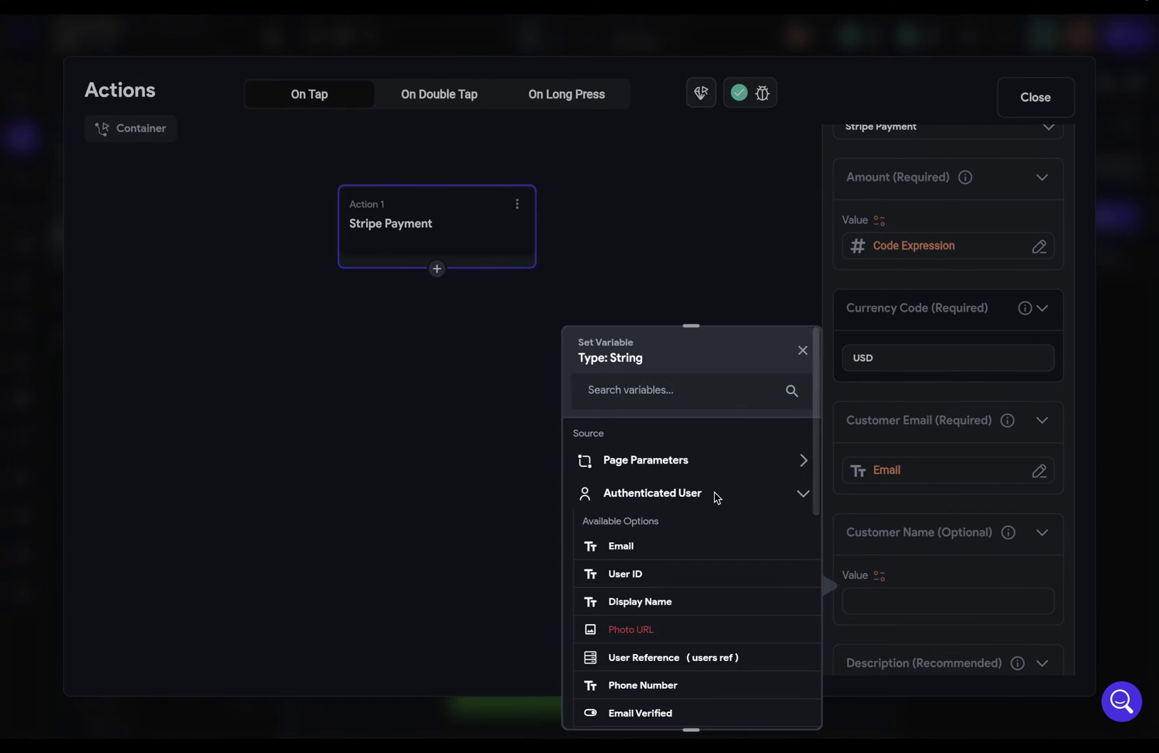
Set Customer Name to the user's Display Name and the description to Tacos
click(640, 601)
scroll(943, 453, down, 3)
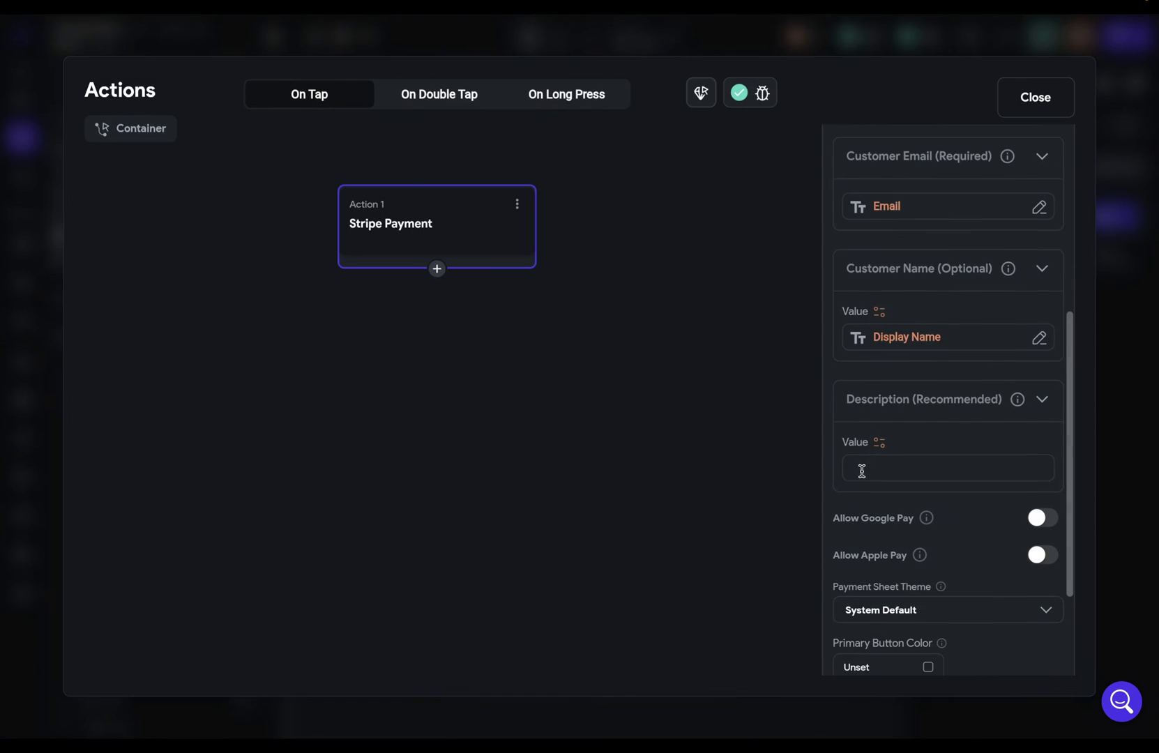
click(906, 465)
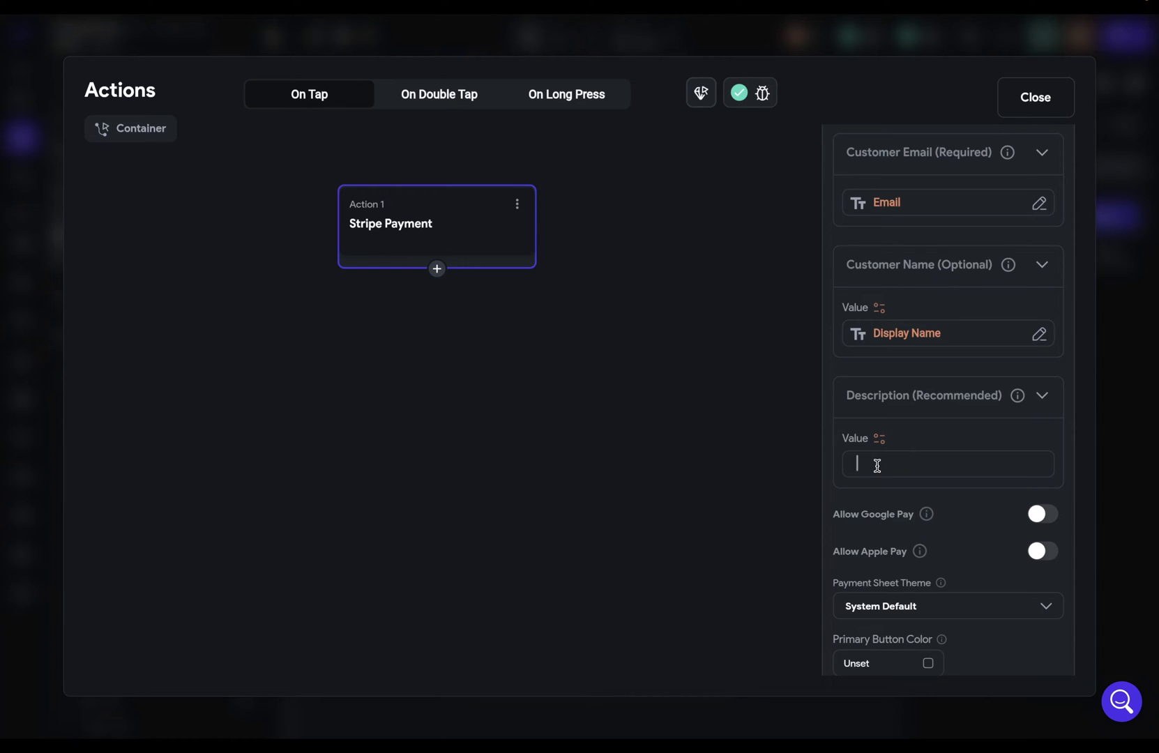
text(Tacos)
scroll(942, 508, down, 4)
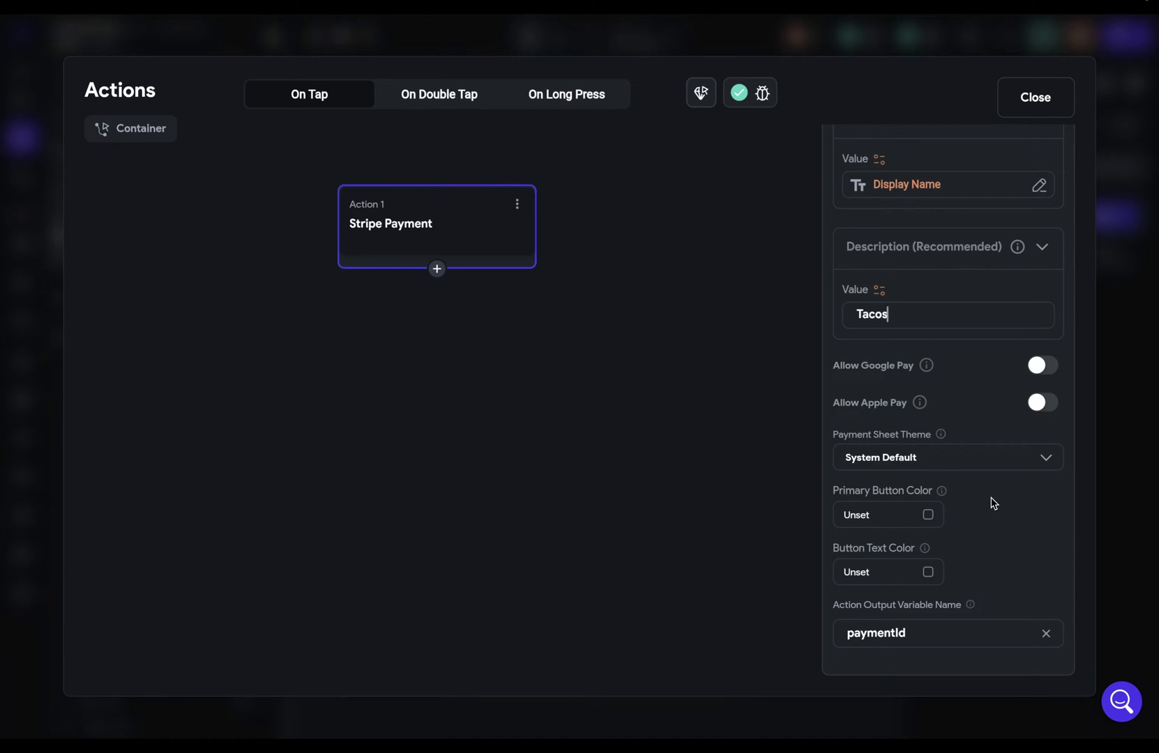
Keep the System Default sheet theme, with a Primary button and Primary Background button text
click(883, 458)
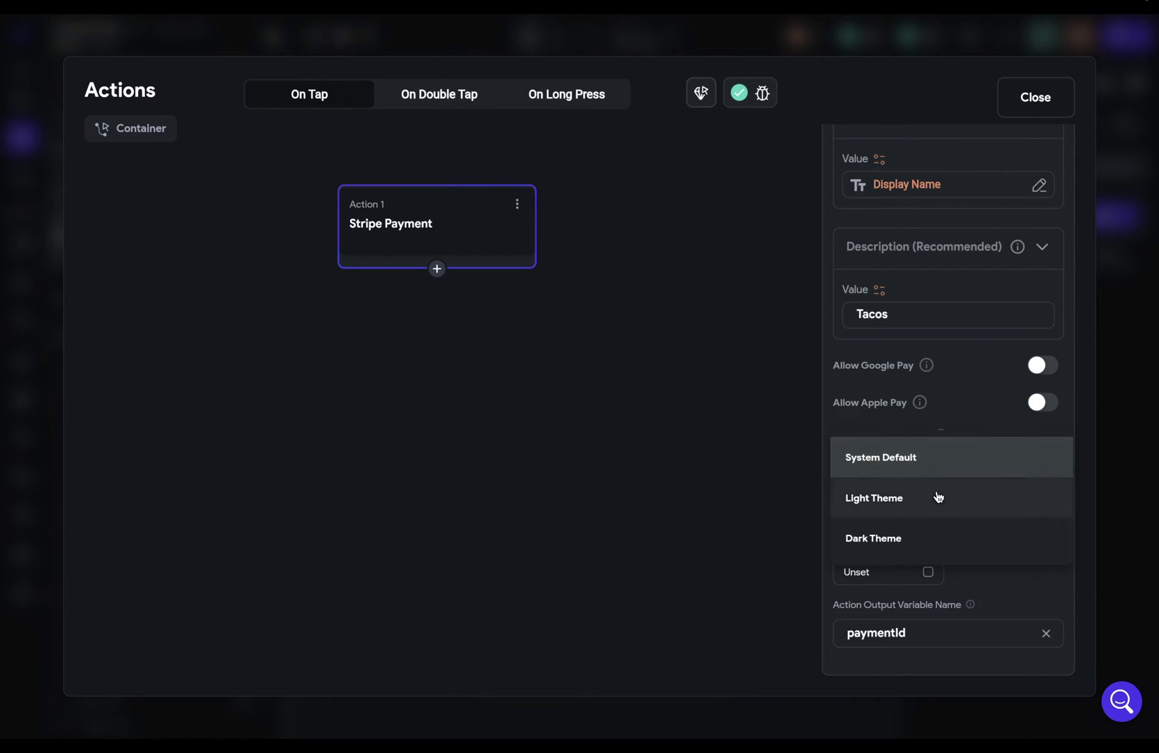
click(994, 515)
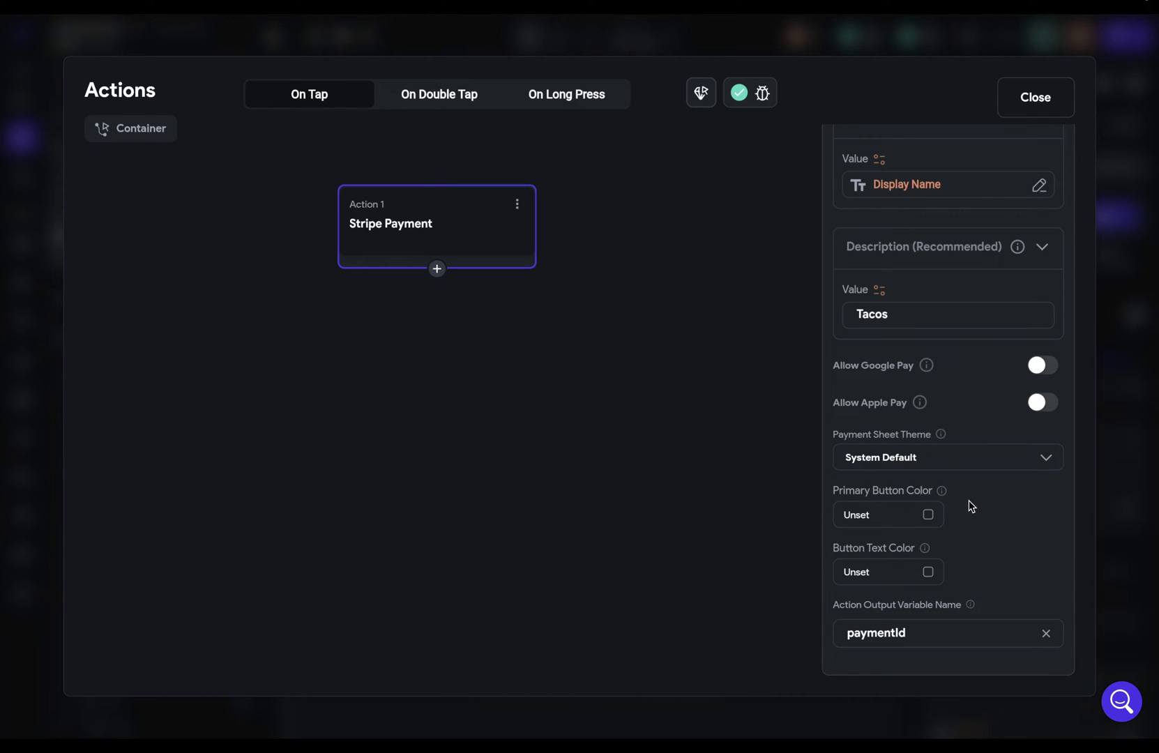
click(931, 517)
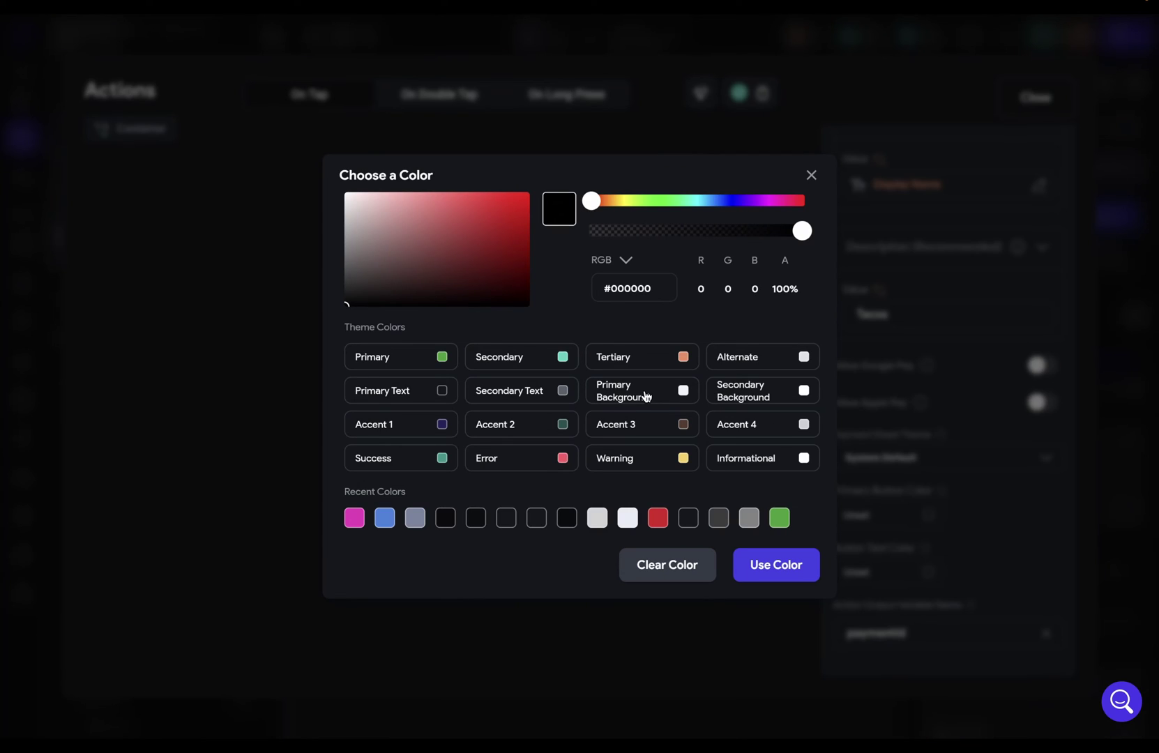
click(447, 359)
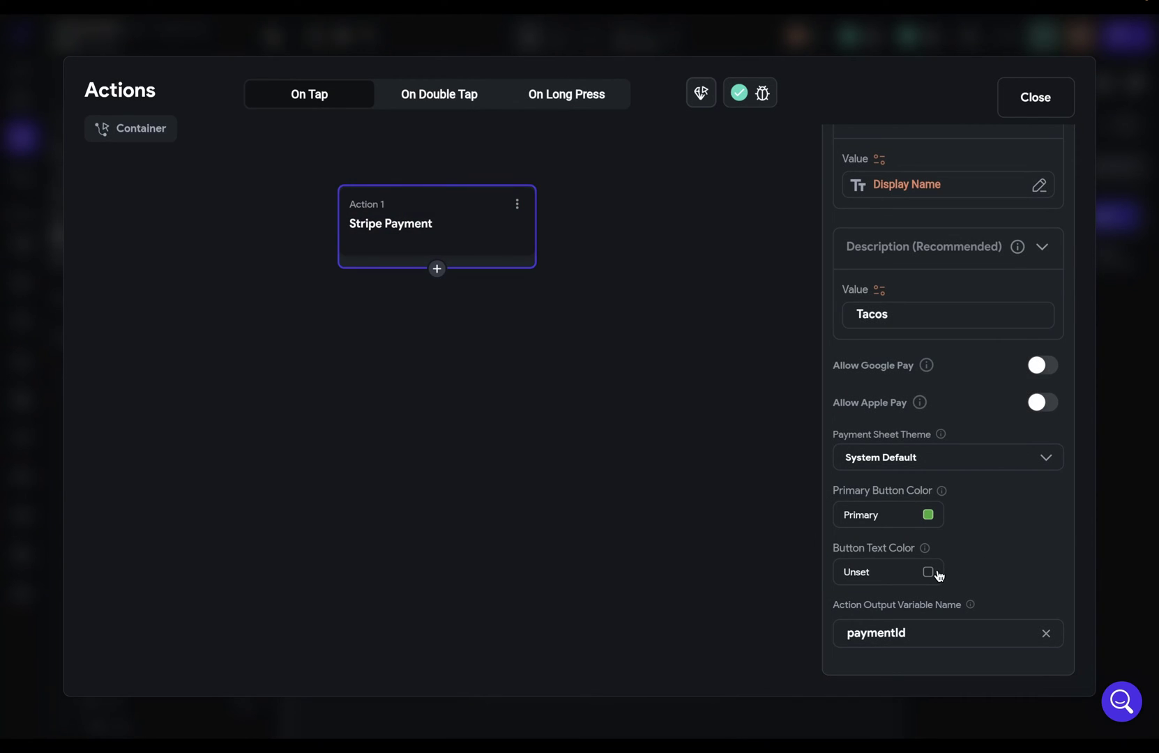
click(929, 572)
click(684, 391)
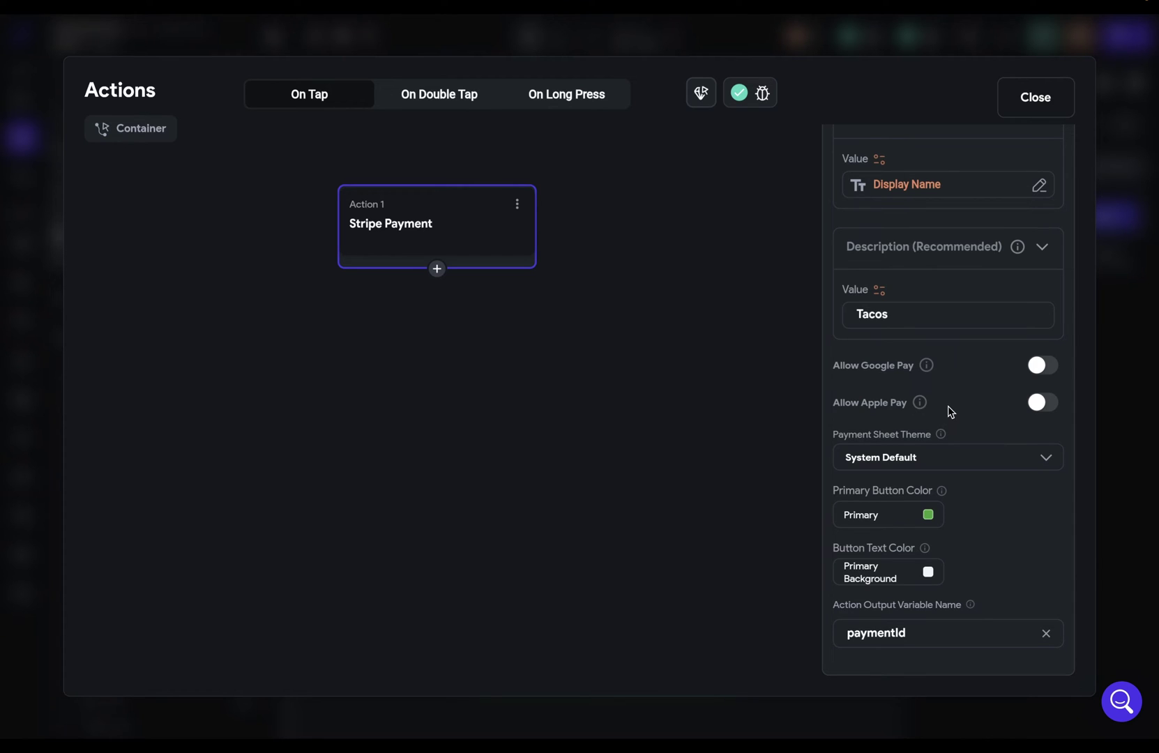
Turn on Allow Google Pay and Allow Apple Pay in the Stripe Payment action
click(1038, 366)
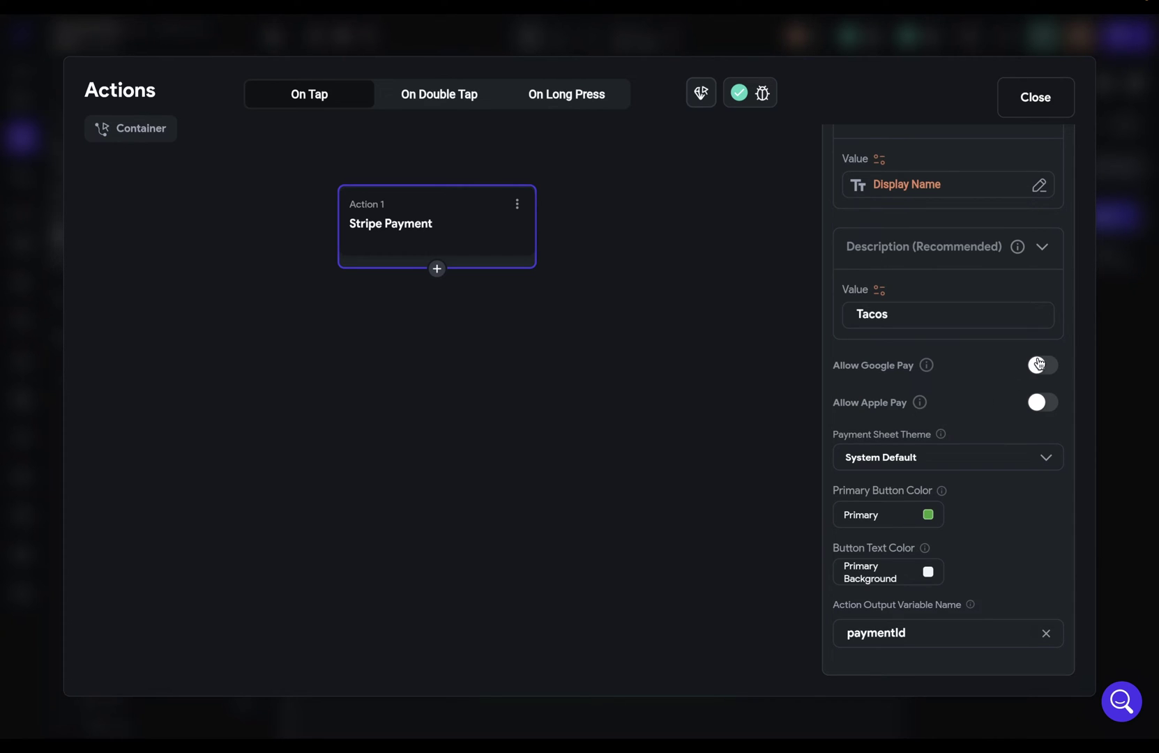
click(1036, 402)
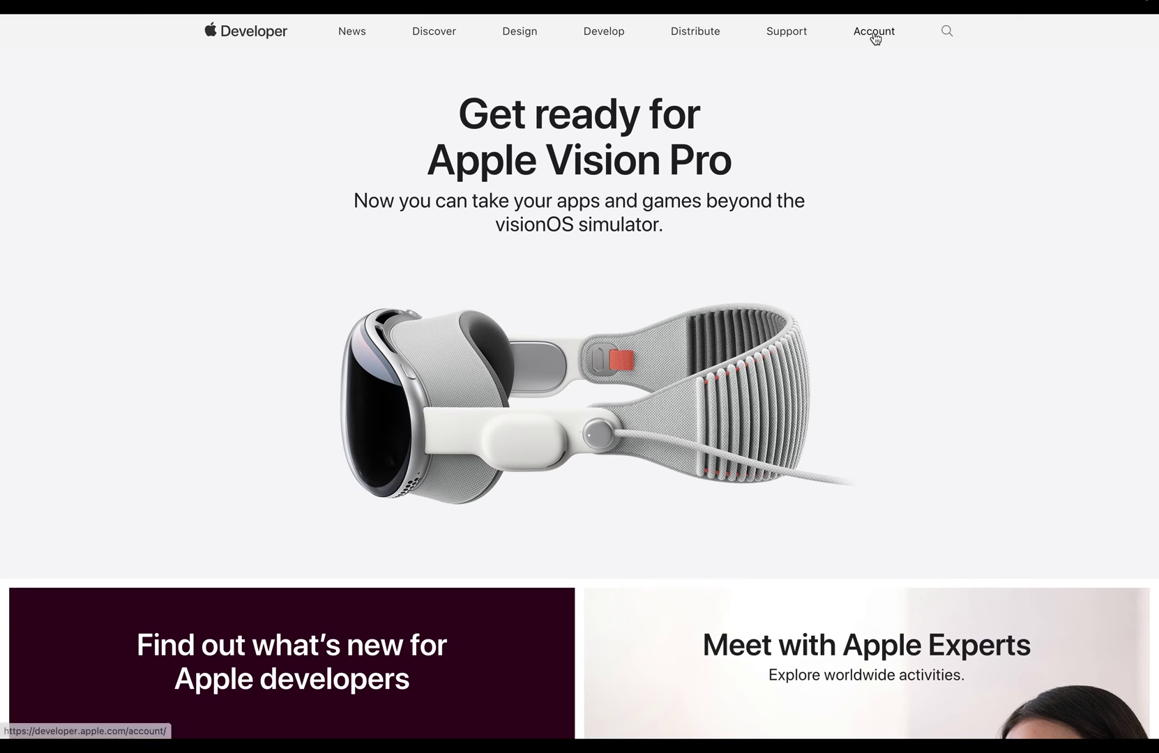
Start a new Merchant ID in Apple Developer with description 'taco app', then move to Identifier
click(875, 32)
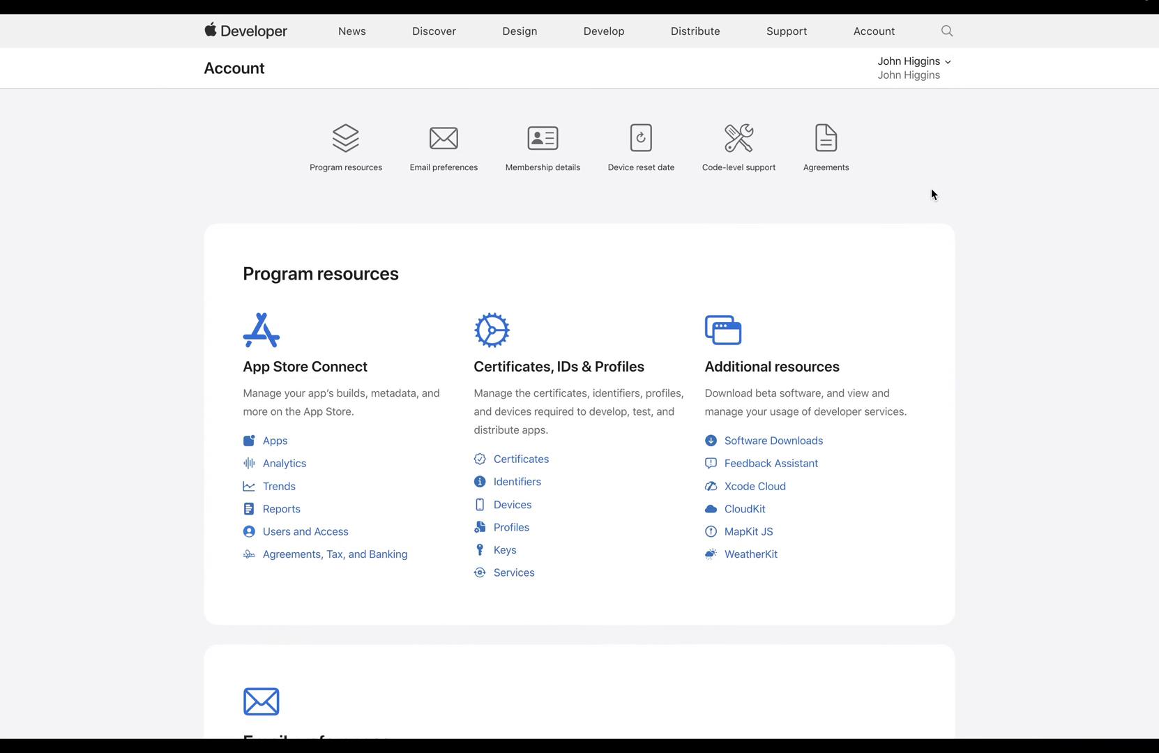
click(517, 481)
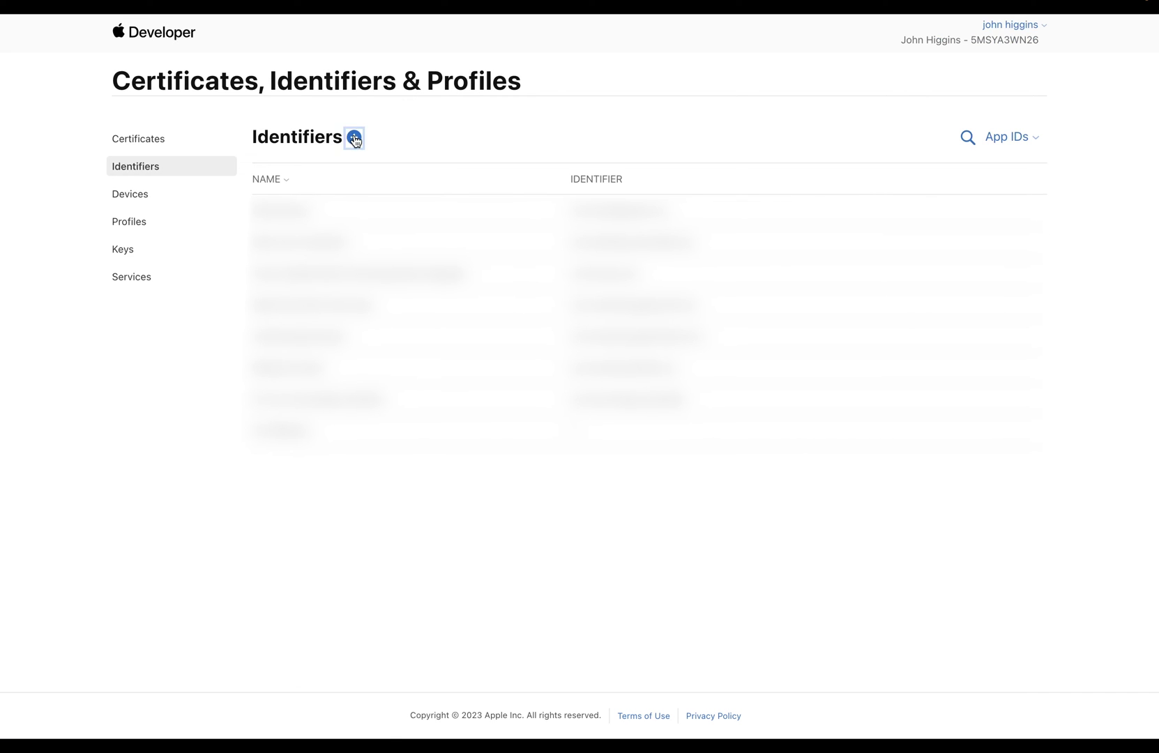
click(355, 138)
scroll(489, 247, down, 3)
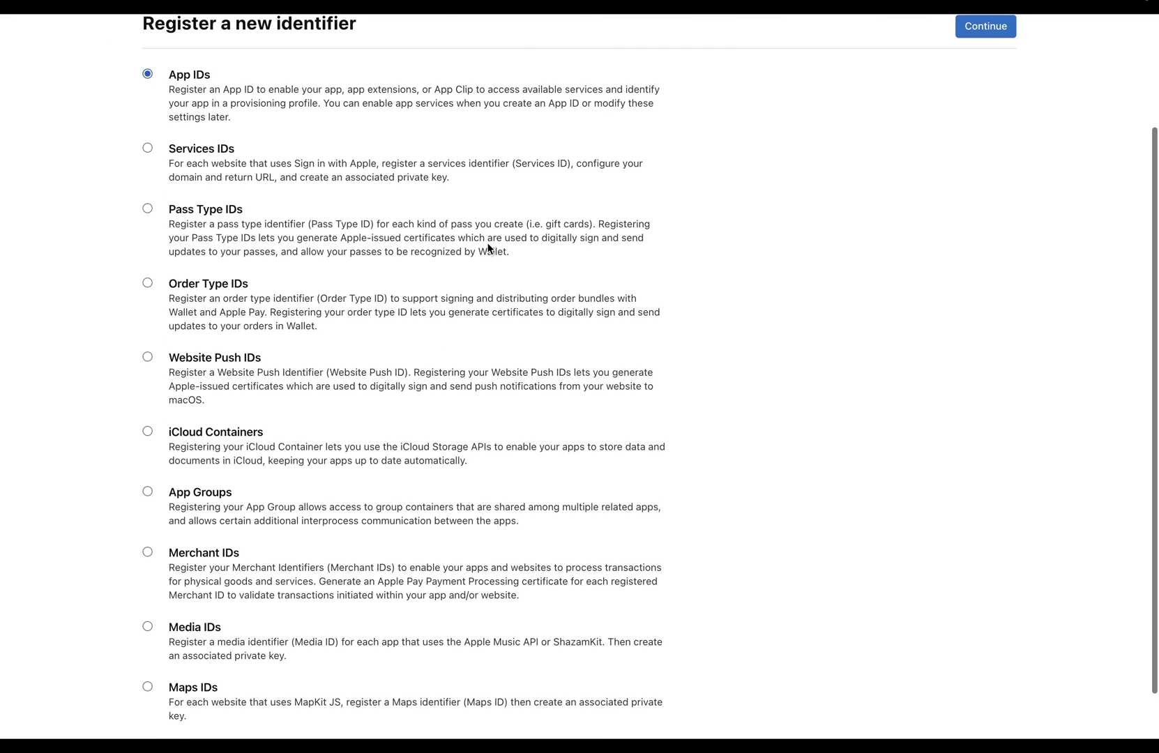
click(149, 551)
scroll(787, 429, up, 3)
click(985, 168)
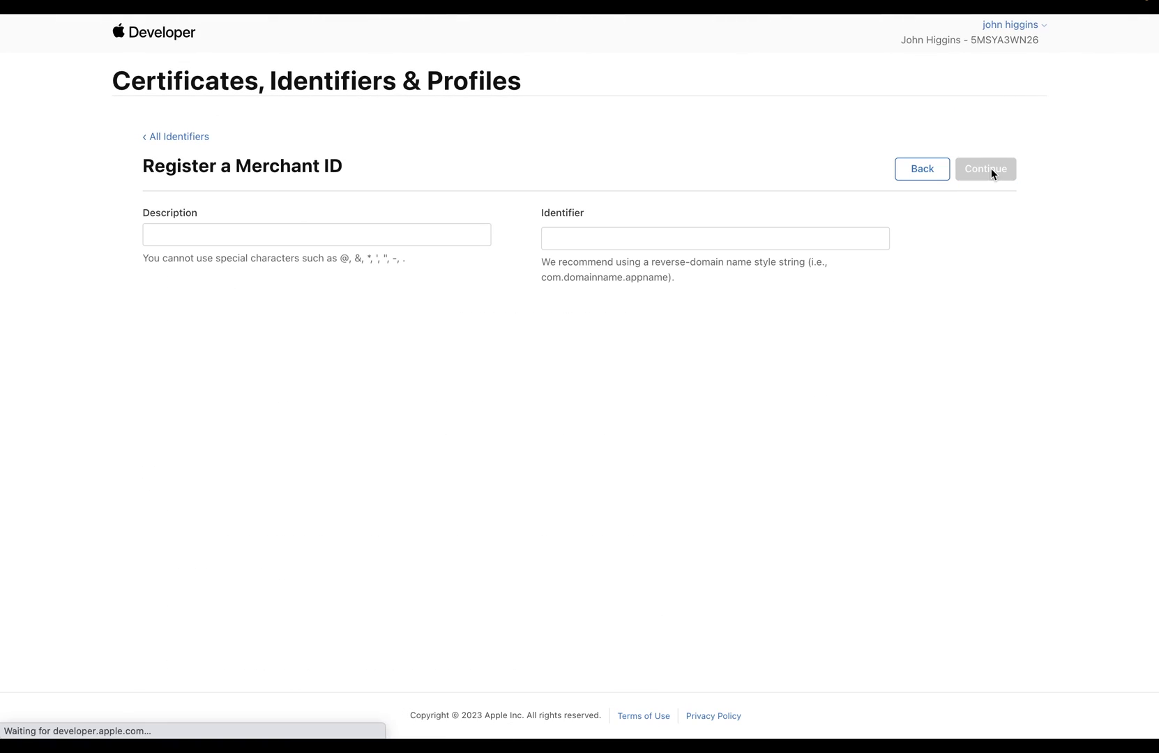
click(430, 228)
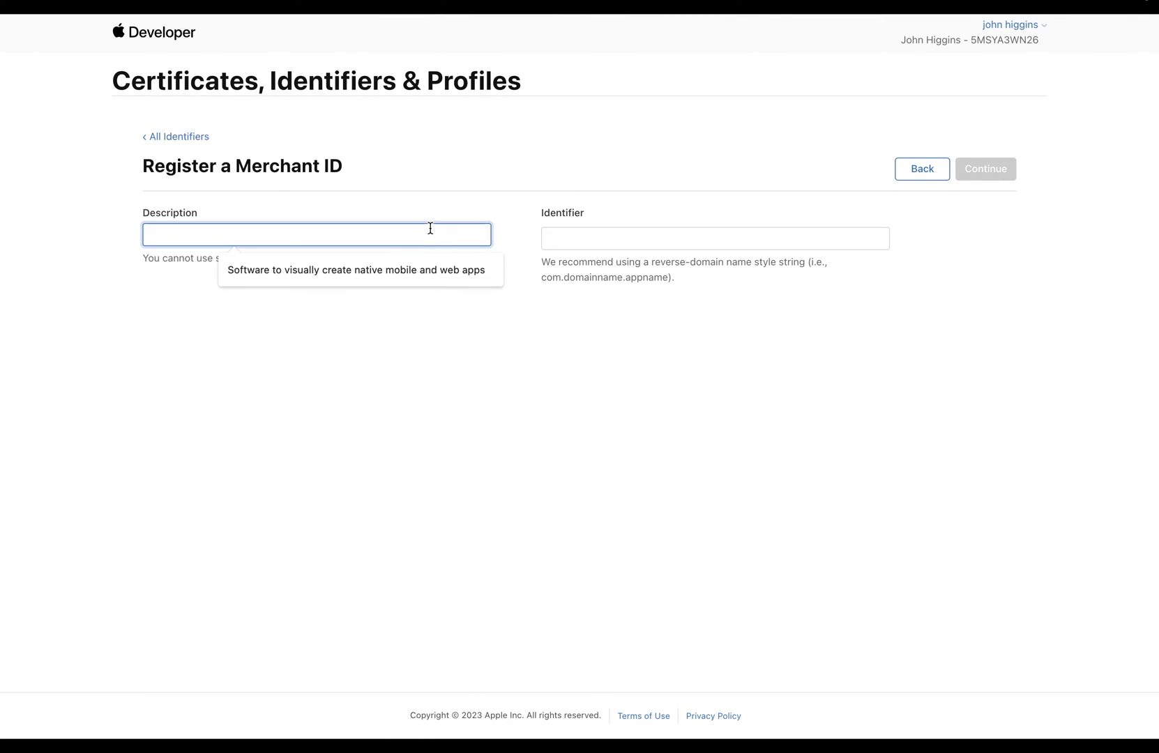
text(taco app)
key(Tab)
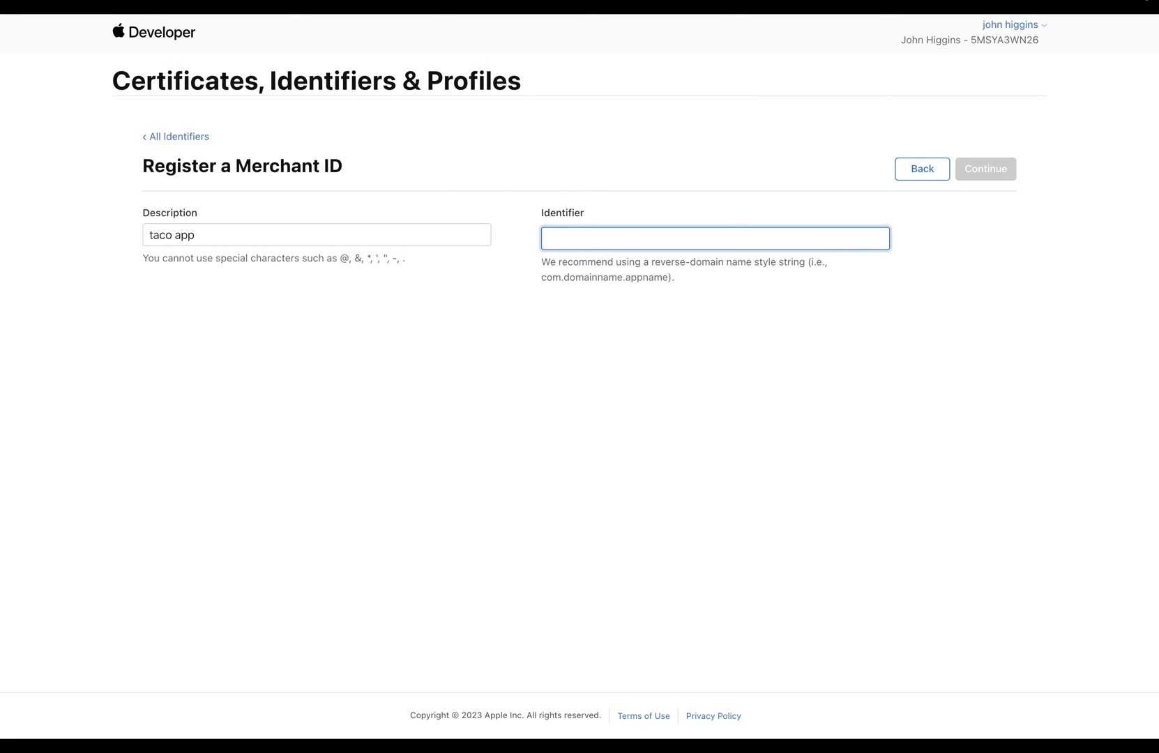
text(merchant.)
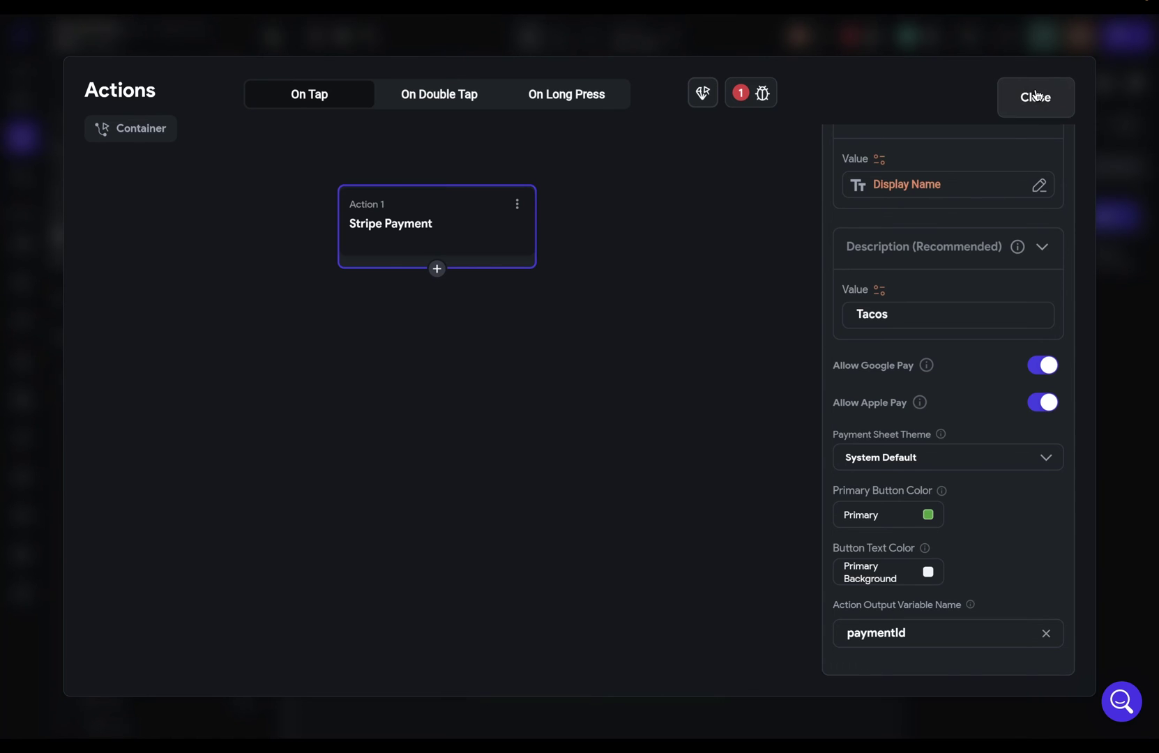
Select the package name com.mycompany.stripey in FlutterFlow's App Details settings for copying
click(1036, 99)
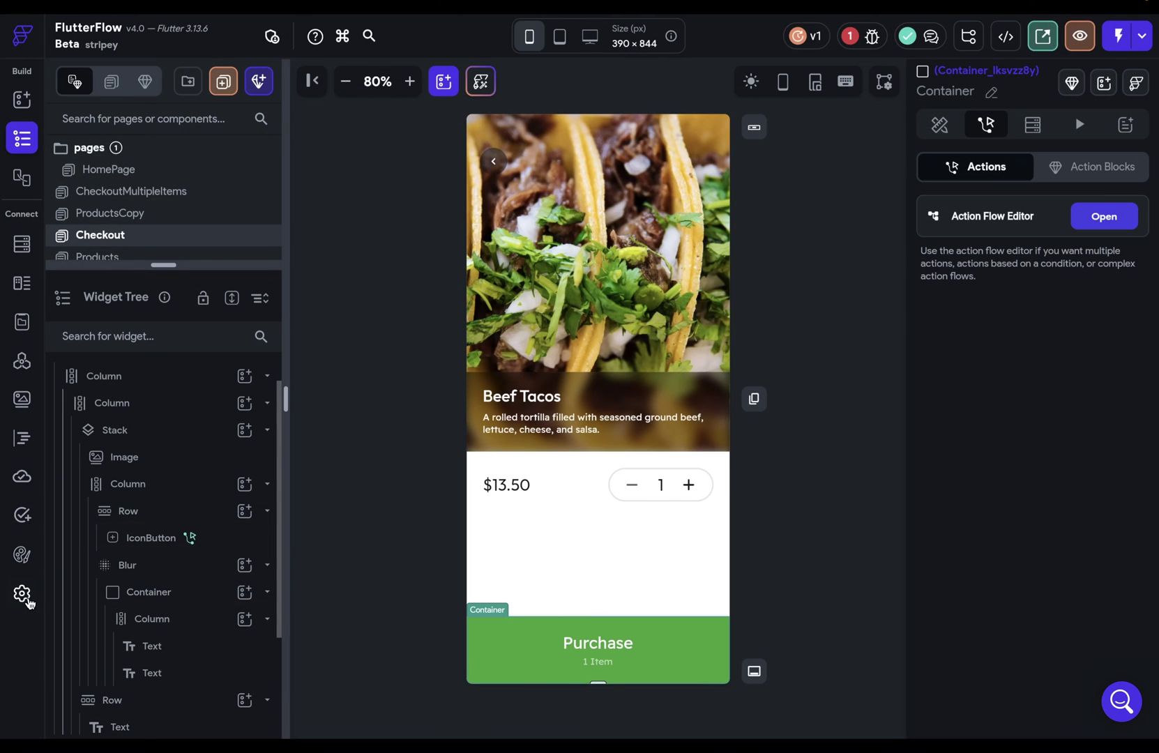
click(23, 596)
click(116, 155)
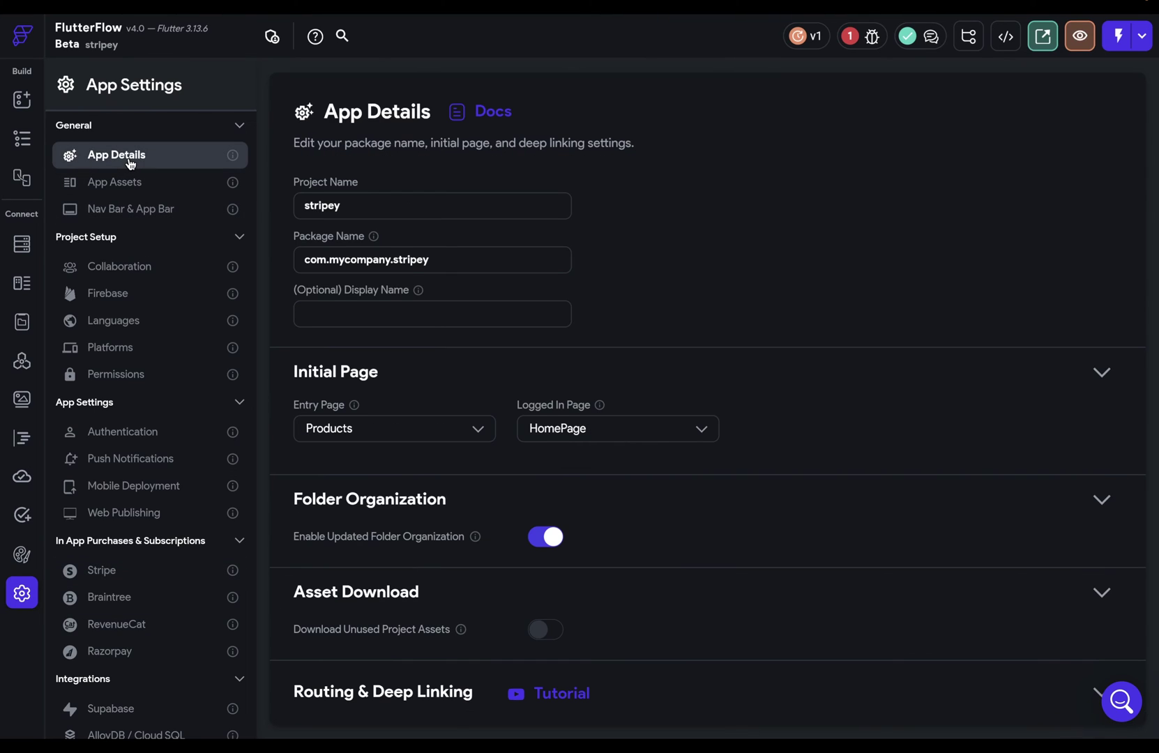
click(452, 262)
drag(452, 262, 300, 259)
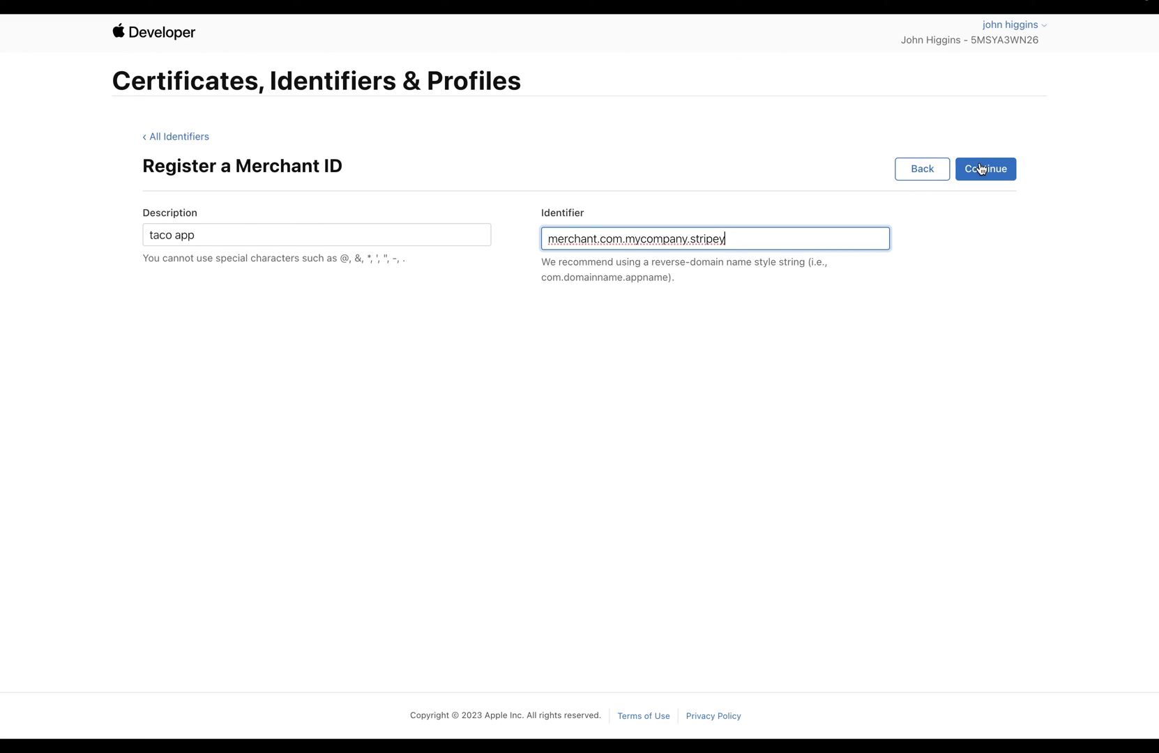
Register merchant ID merchant.com.mycompany.stripey, then filter the identifiers list to App IDs
click(985, 169)
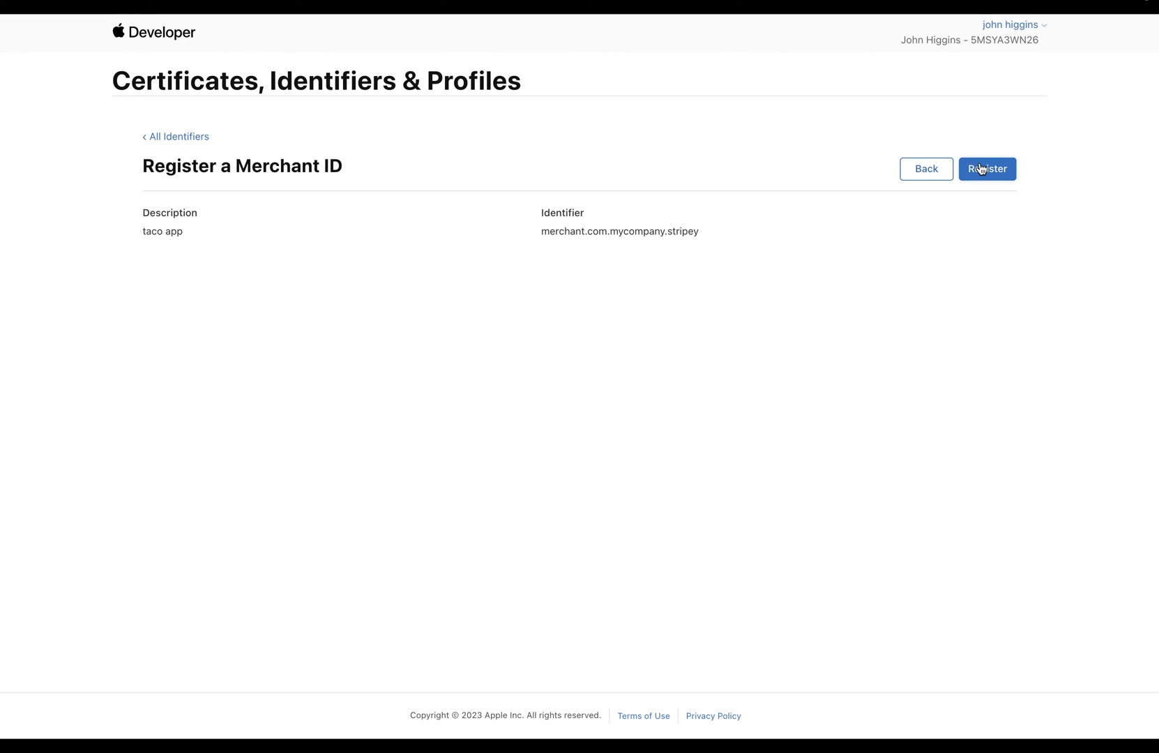
click(992, 173)
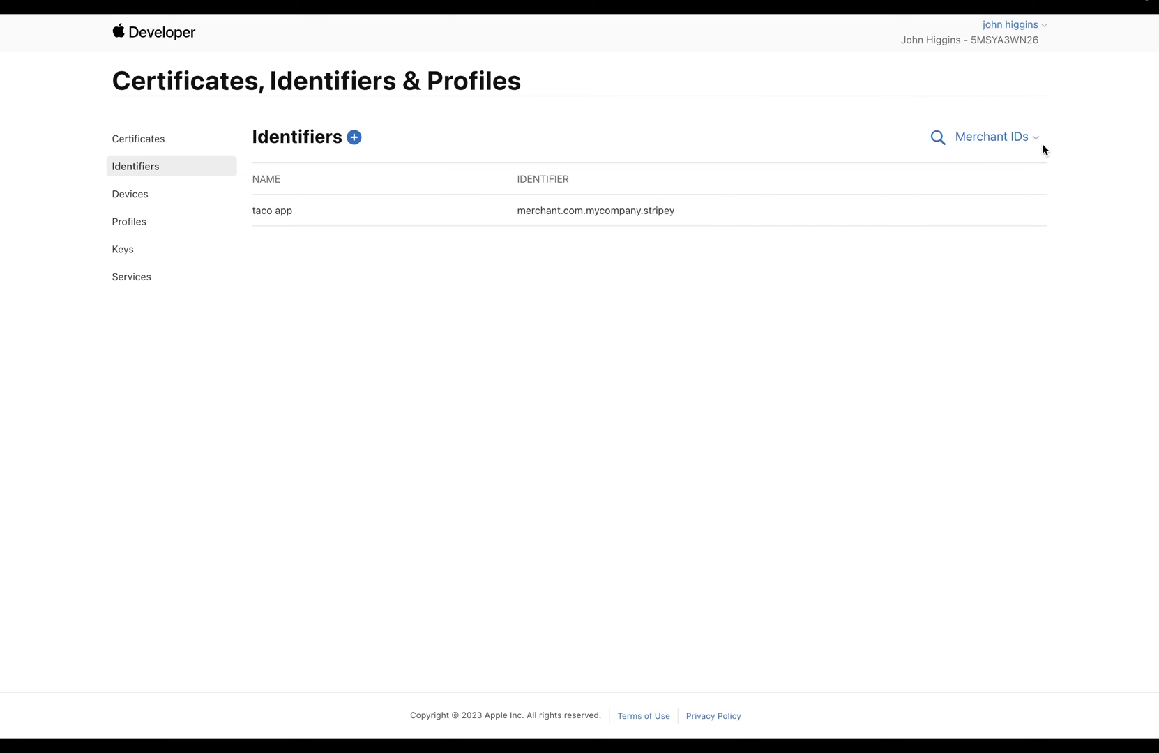
click(1035, 138)
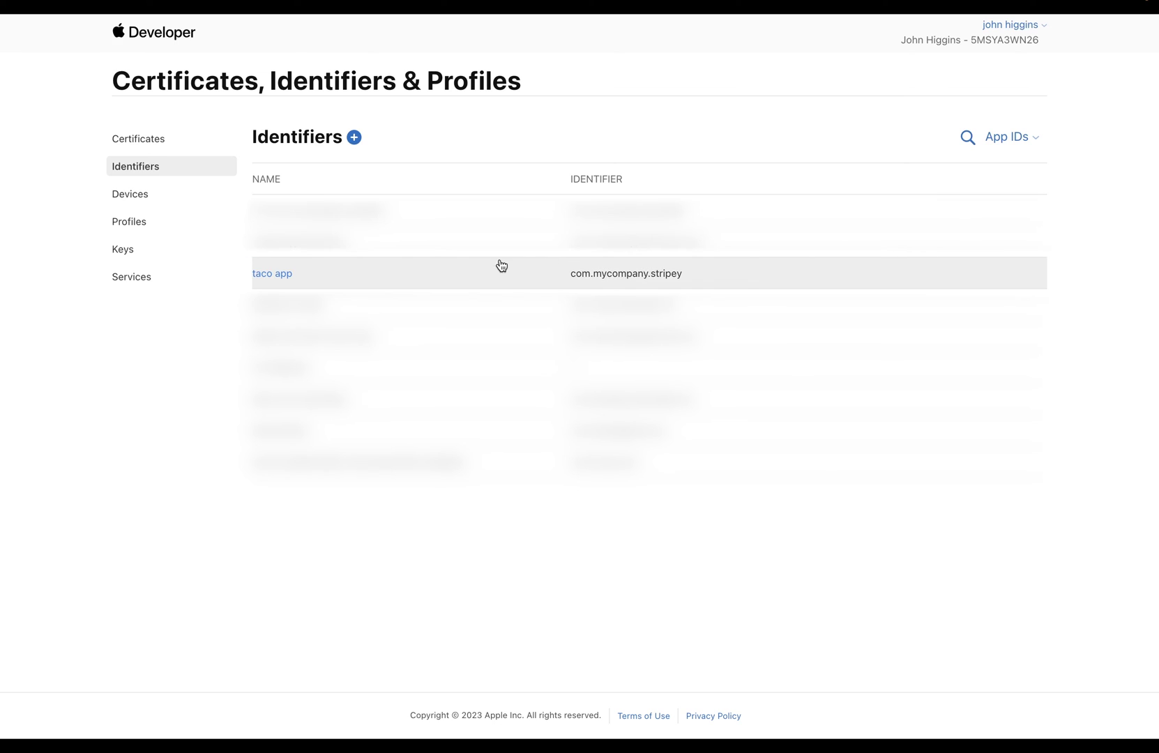
On the taco app App ID, enable Apple Pay Payment Processing with the taco app merchant ID, and save
click(434, 273)
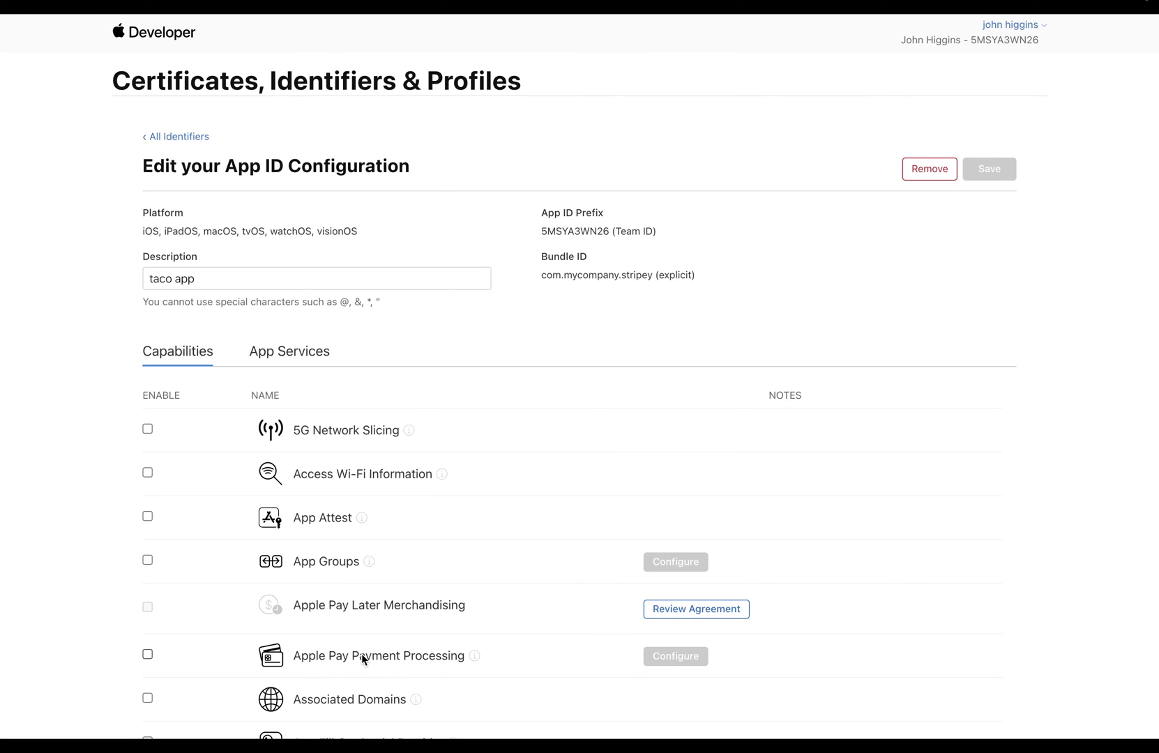
click(148, 654)
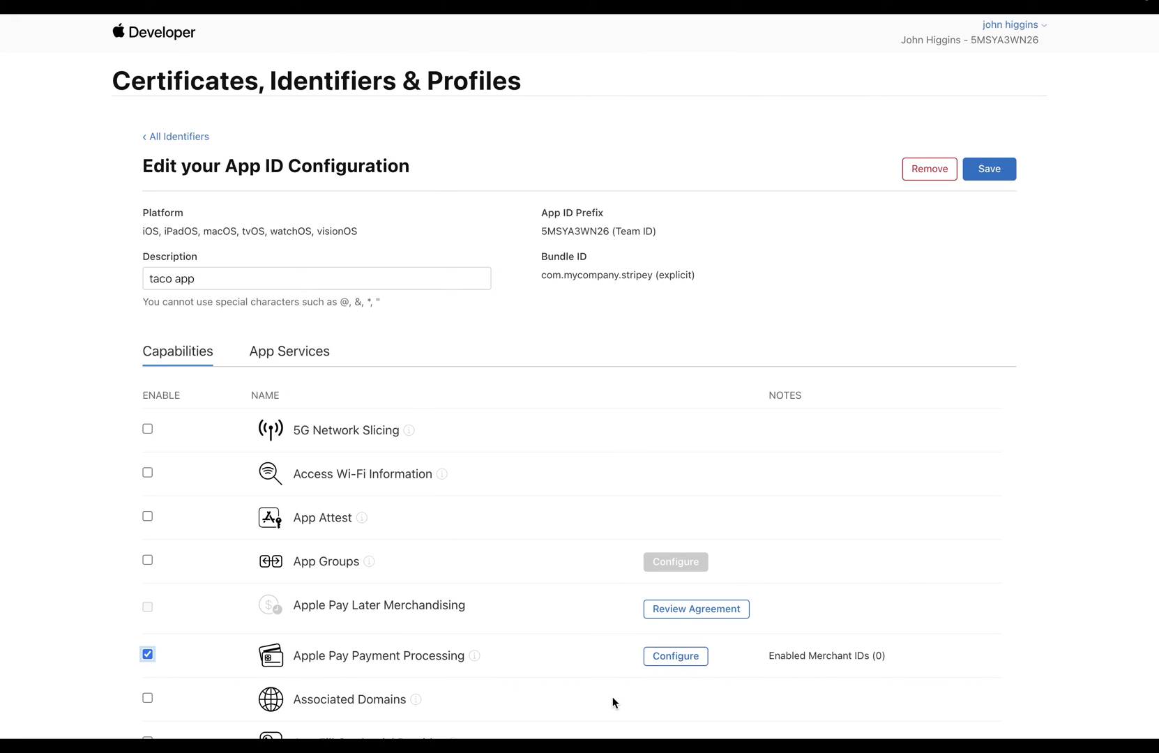
click(684, 655)
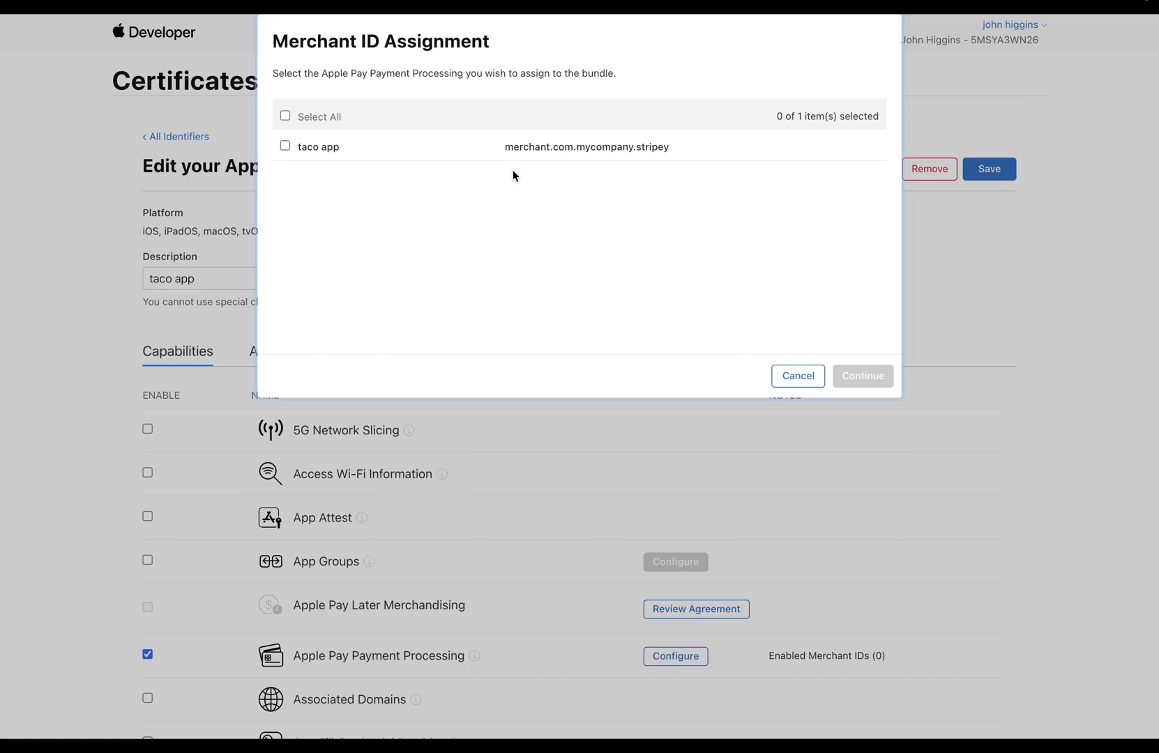
click(286, 145)
click(863, 375)
click(989, 169)
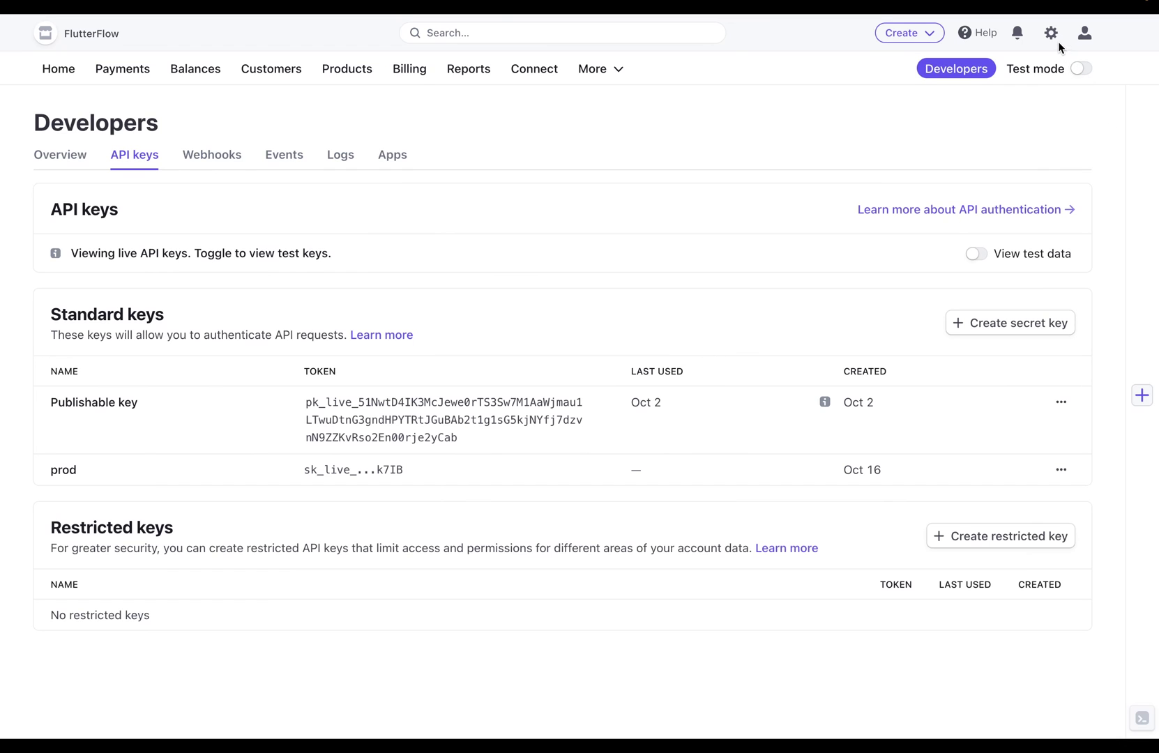
Add a new application under Stripe's Apple Pay iOS certificates and download the CSR file
click(1051, 35)
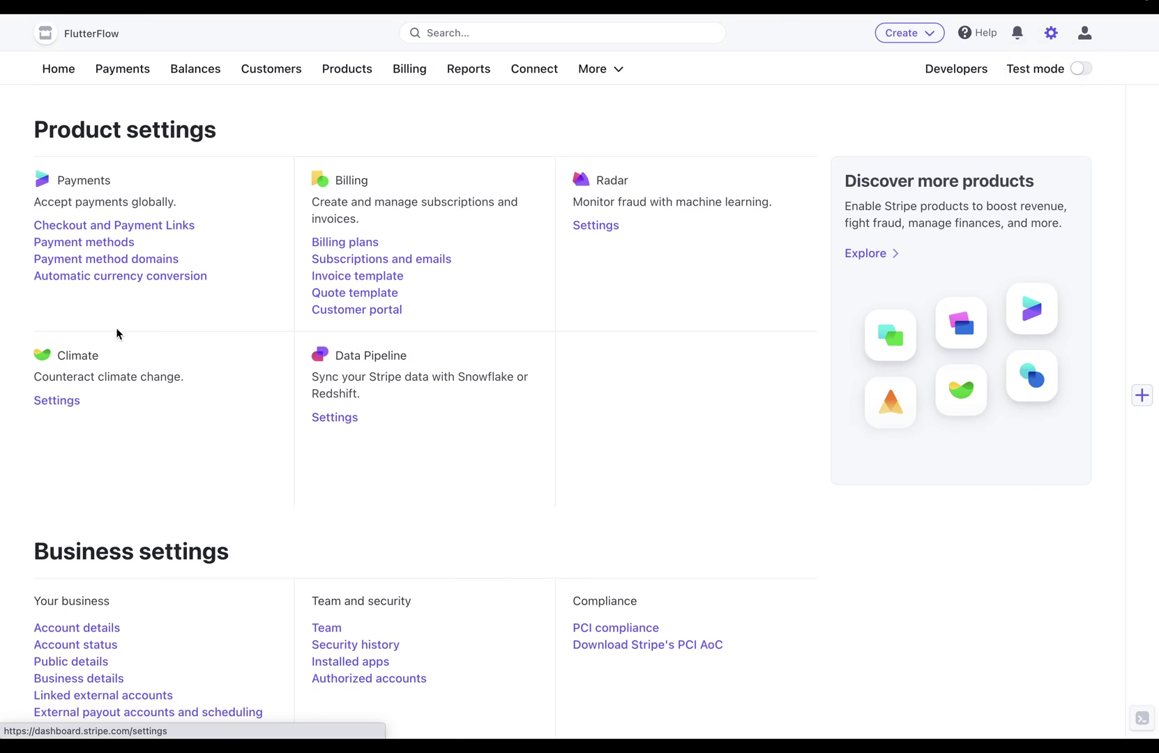
click(84, 242)
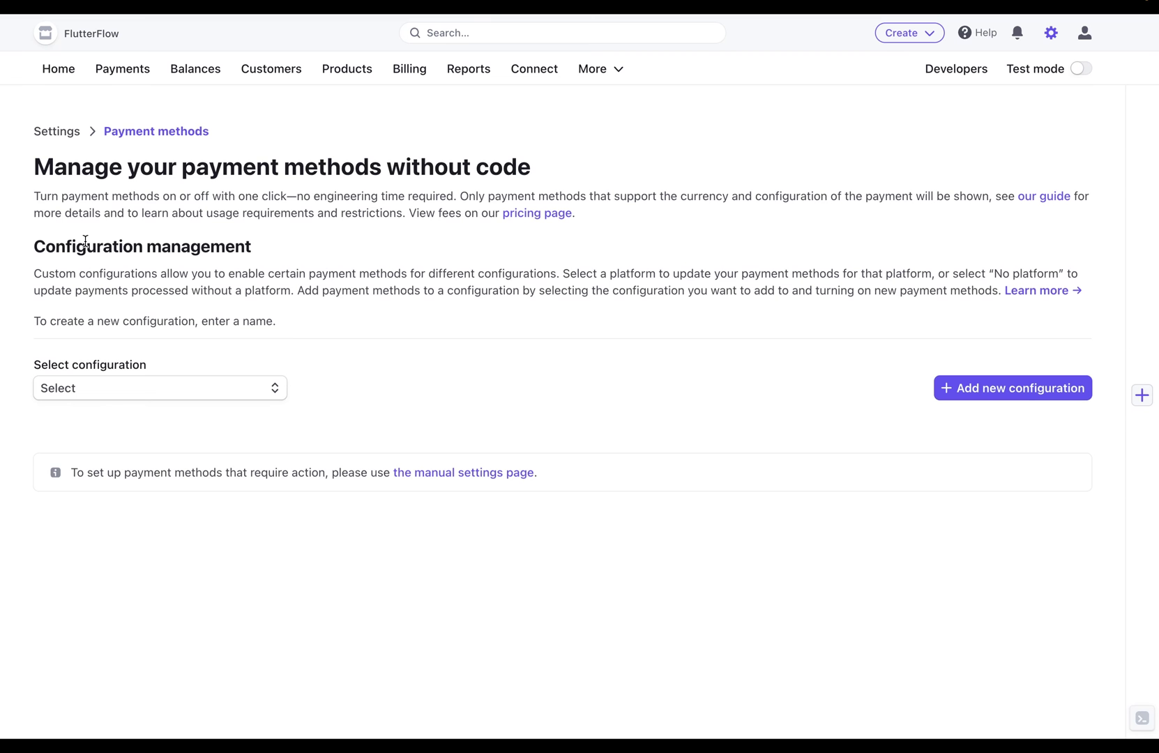
scroll(522, 393, down, 3)
scroll(521, 392, down, 3)
scroll(521, 392, down, 2)
scroll(522, 392, down, 2)
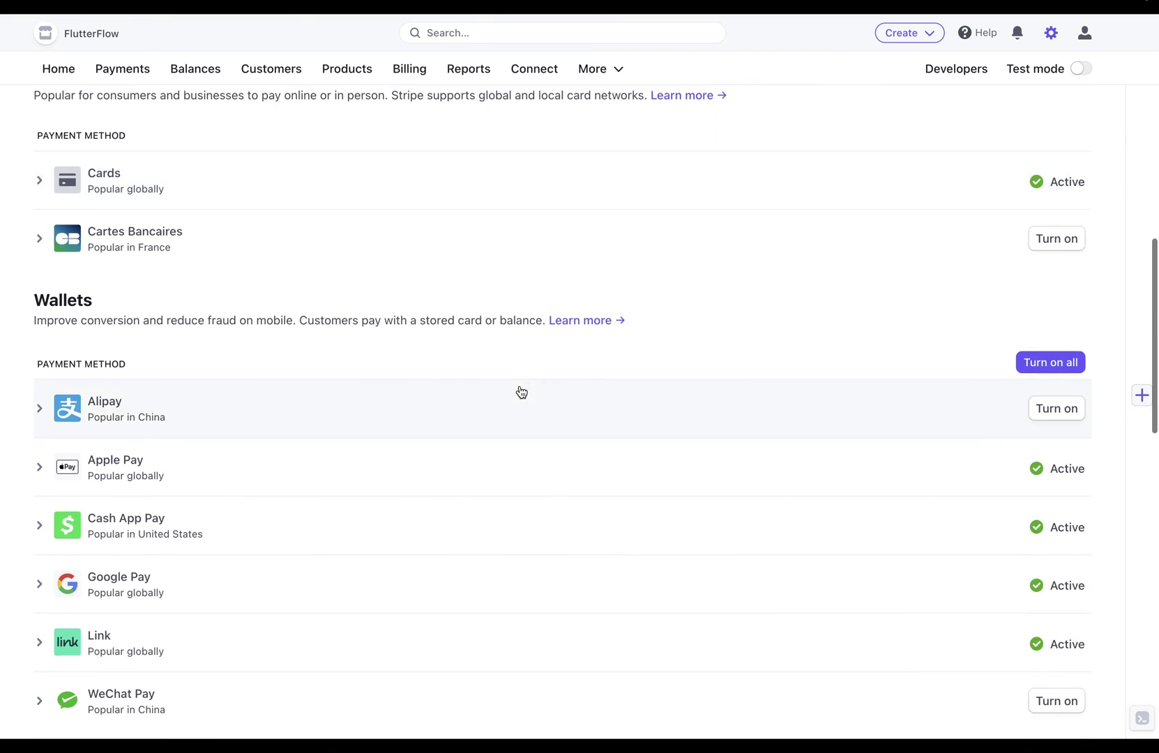
click(42, 468)
scroll(580, 507, down, 2)
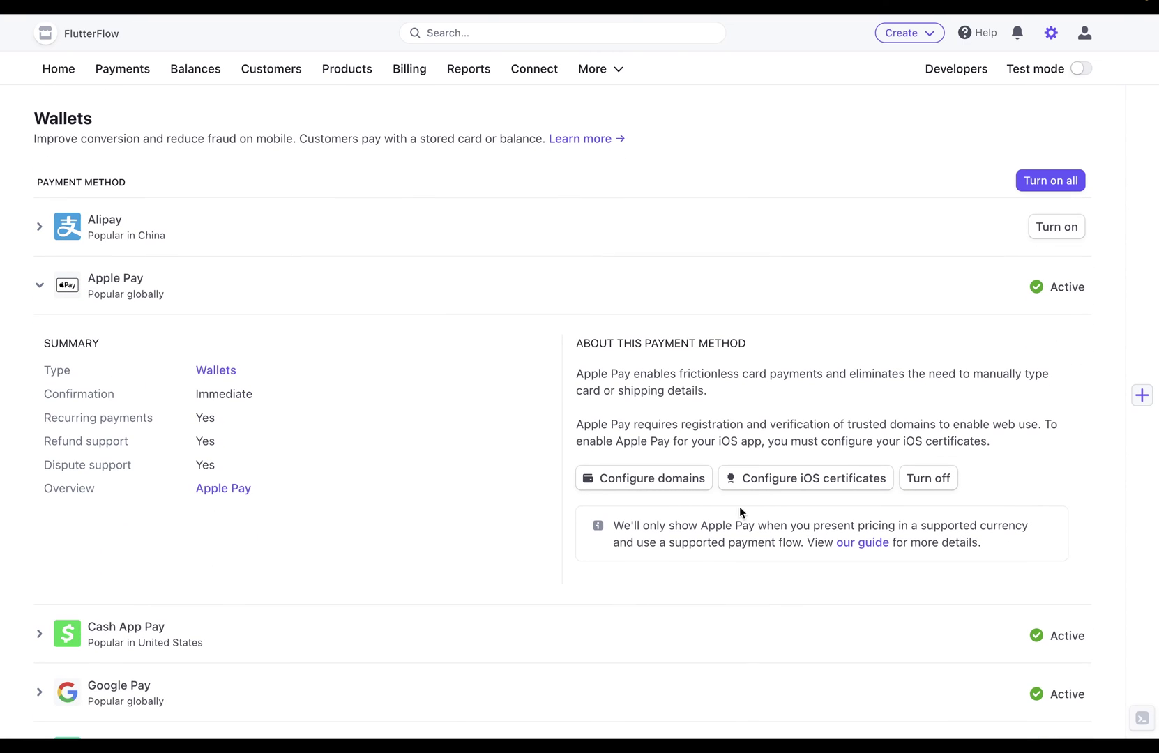
click(845, 483)
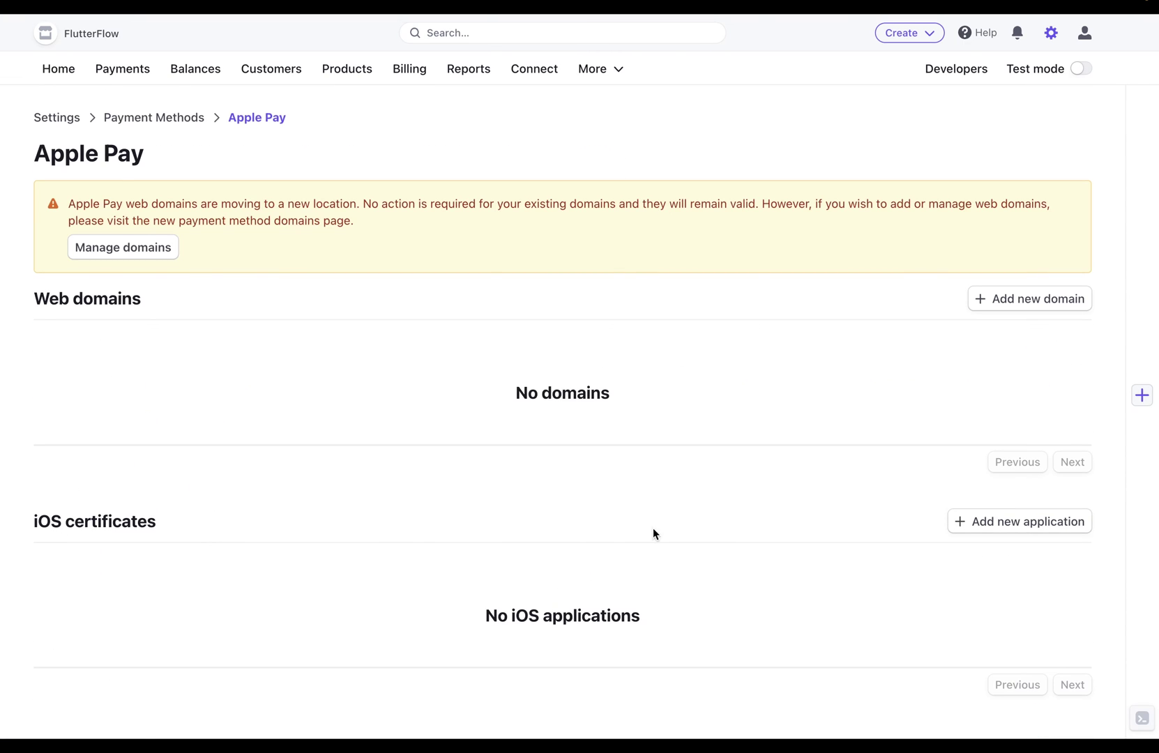
click(988, 522)
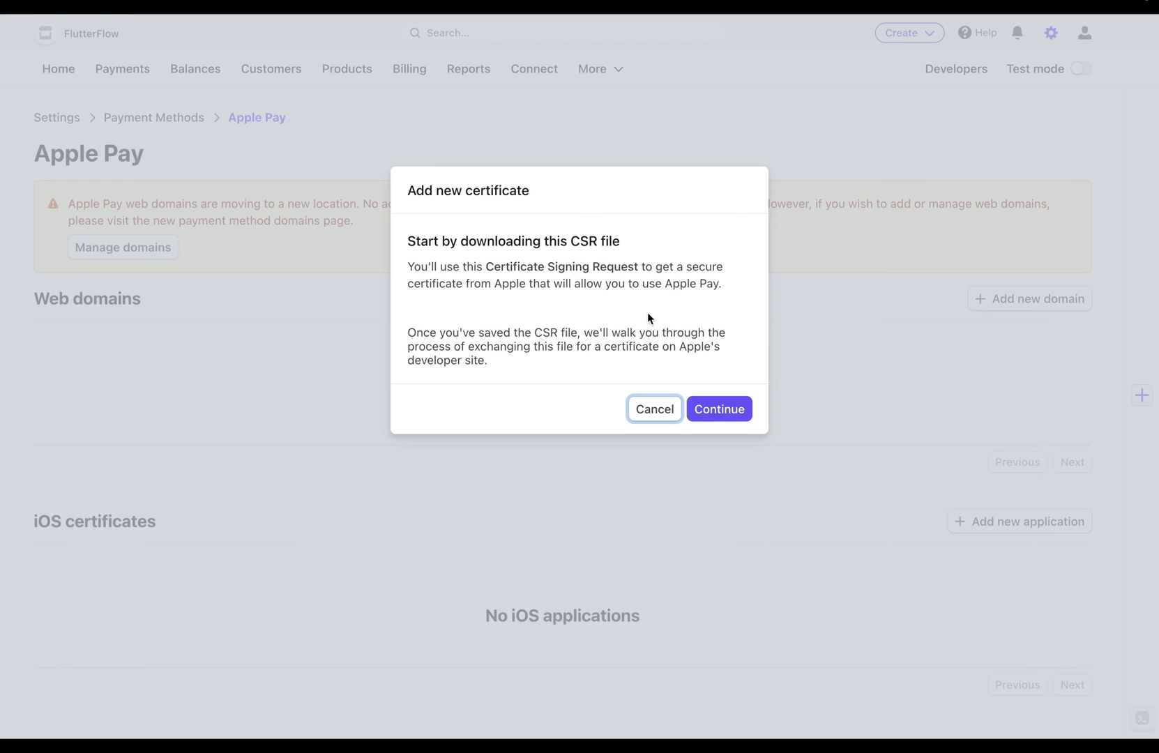
click(720, 408)
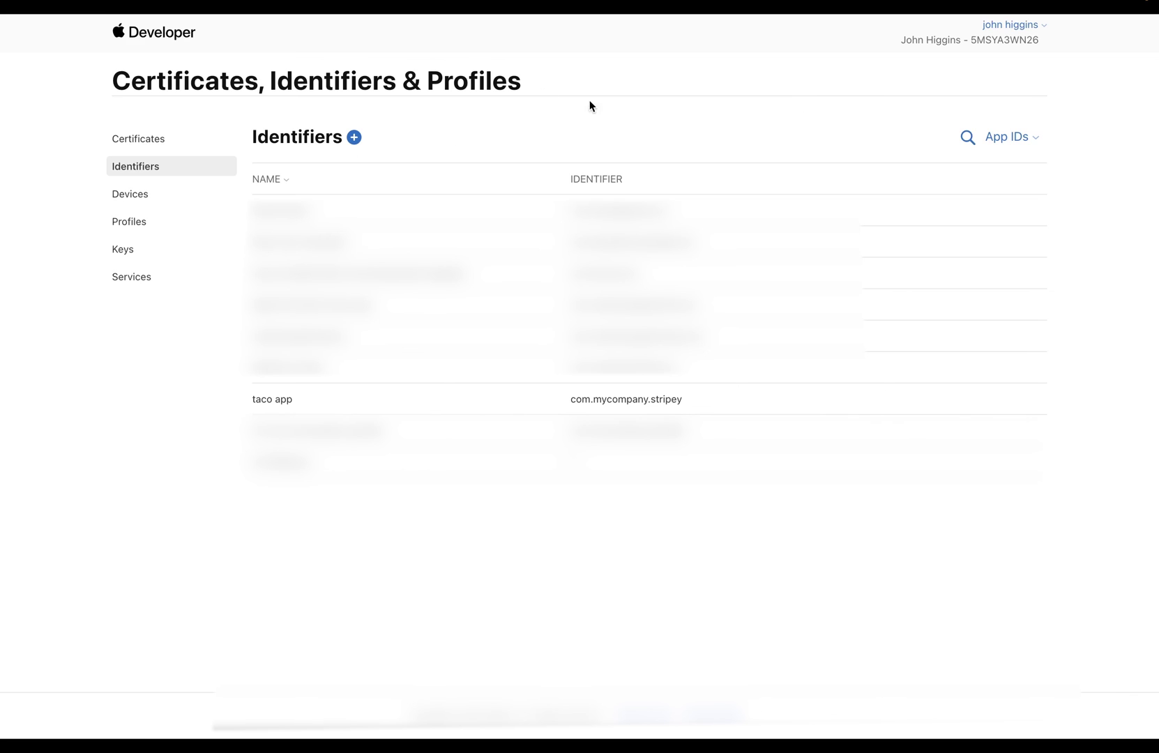
Create and download a taco app merchant certificate from stripe.certSigningRequest, choosing No for China
click(1017, 138)
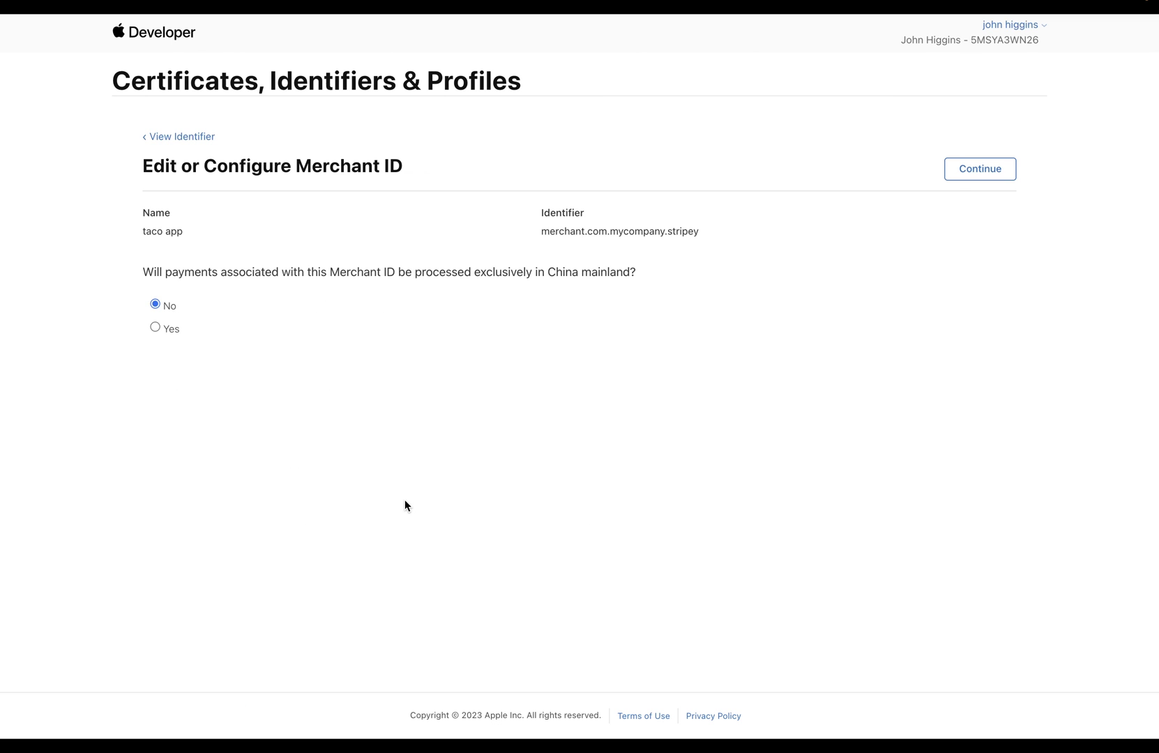
click(980, 168)
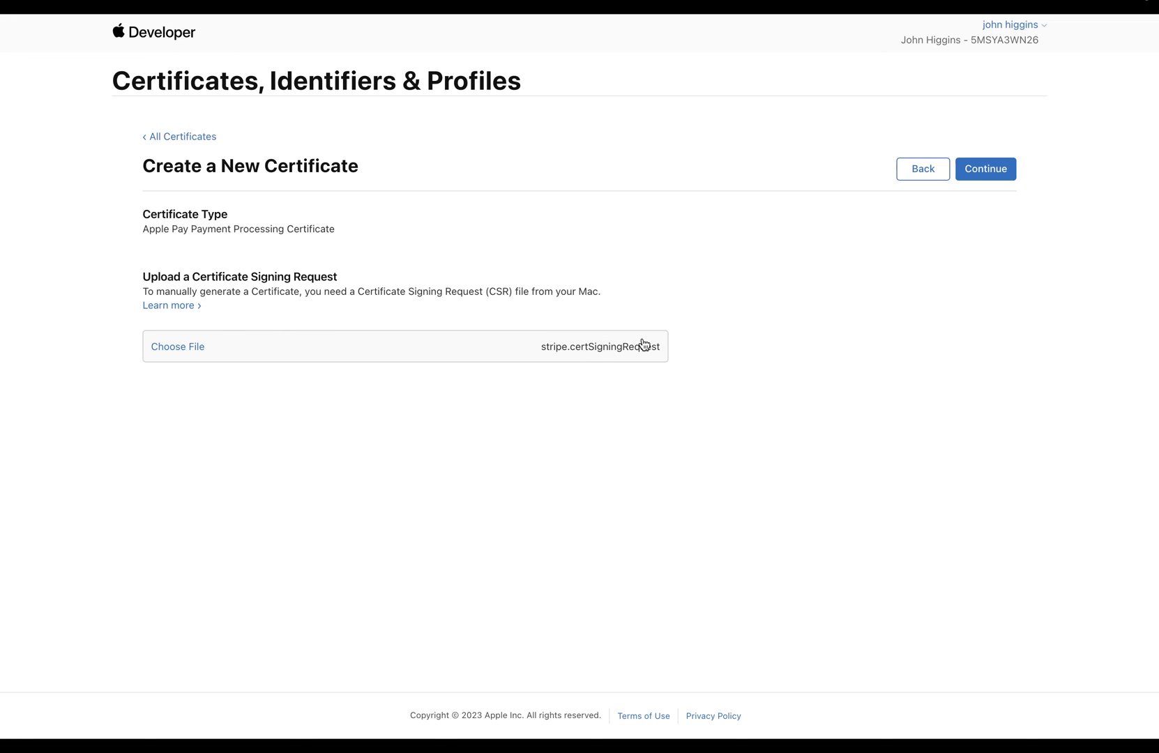
click(981, 172)
click(982, 172)
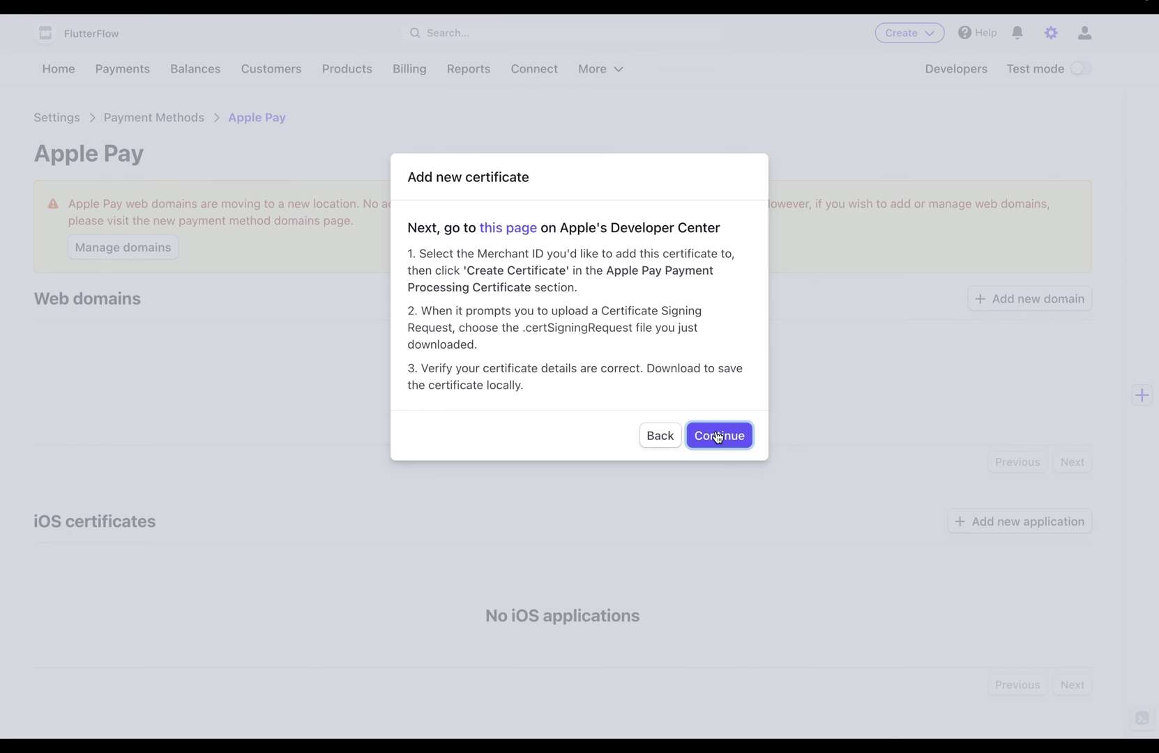
Upload apple_pay.cer to Stripe, then paste the merchant ID into FlutterFlow's Apple Merchant ID field
click(718, 436)
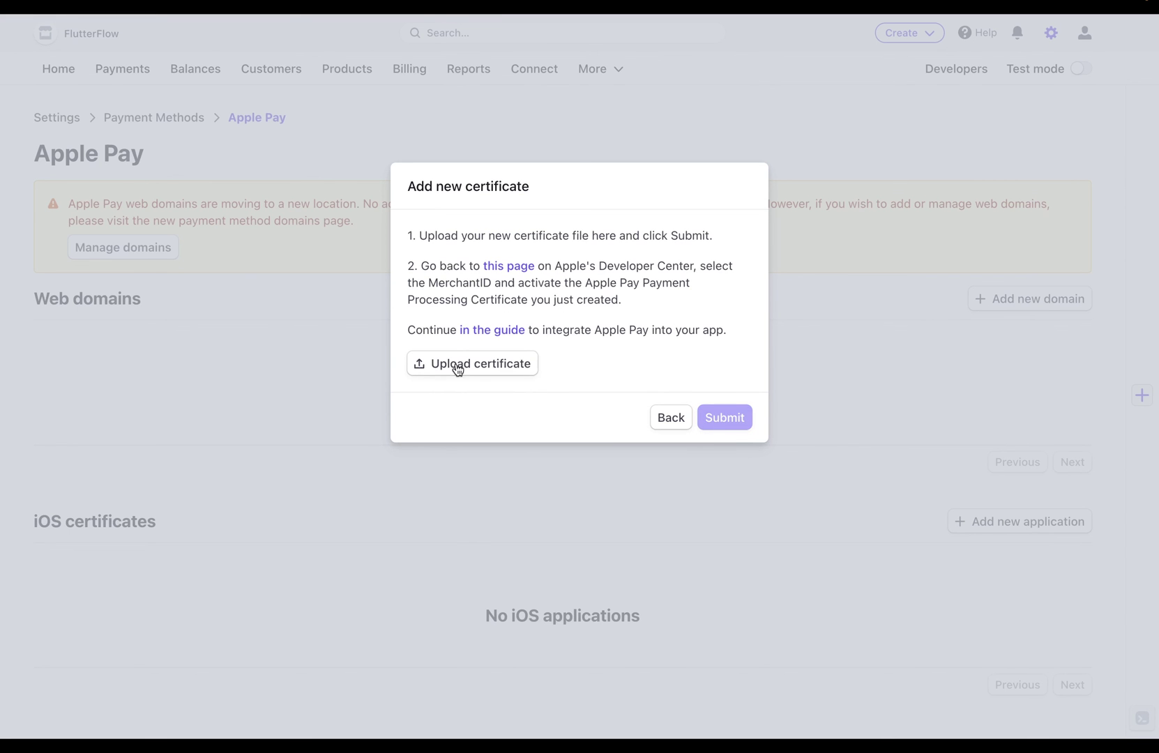
click(458, 369)
click(723, 418)
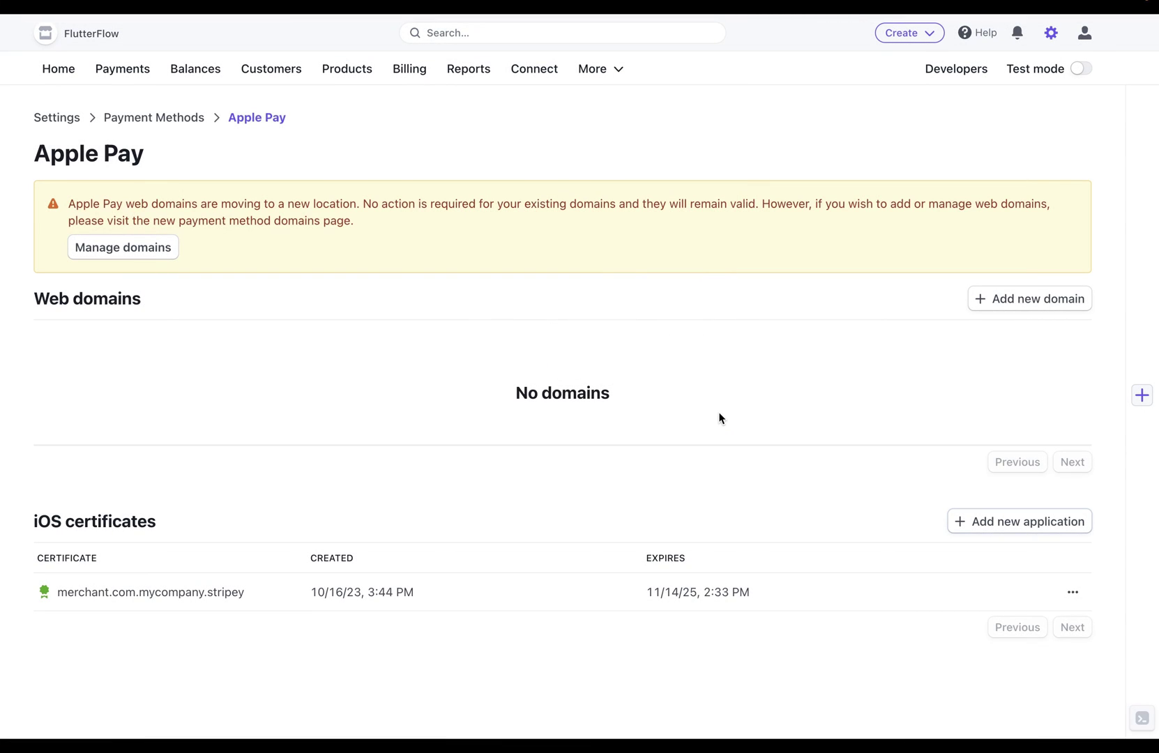
click(445, 678)
text(merchant.com.mycompany.stripey)
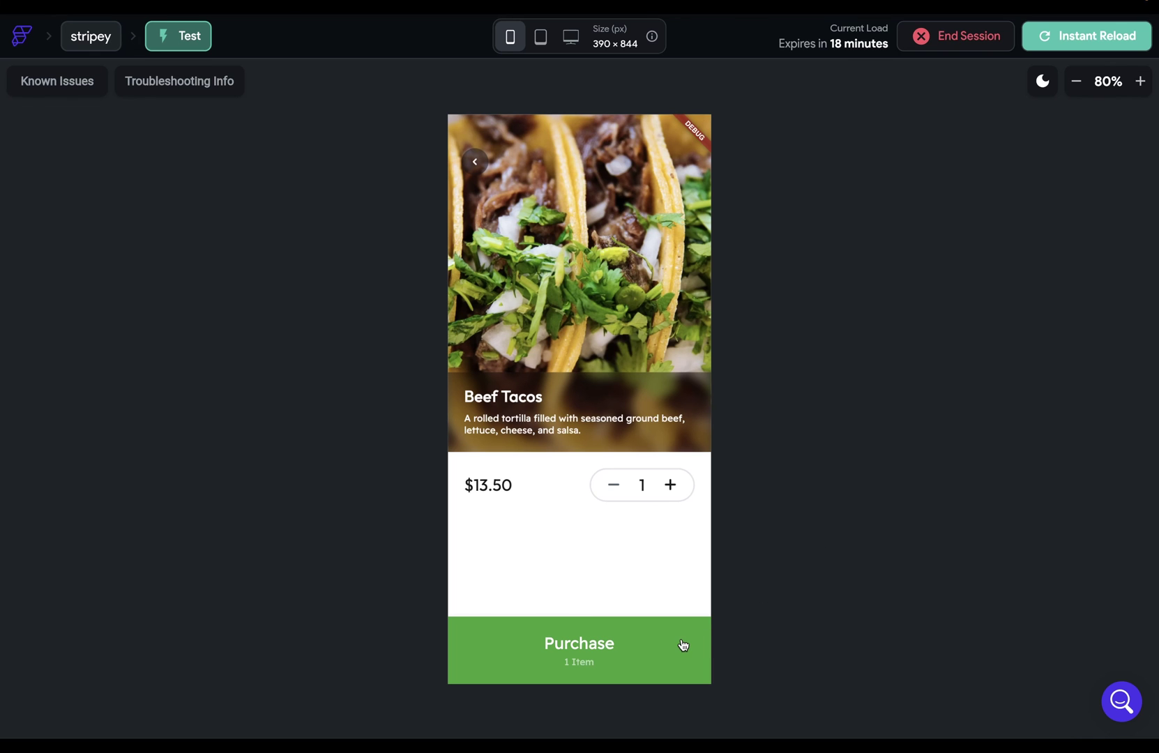
Buy the Beef Tacos in test mode with card 4242, paying $13.50
click(683, 645)
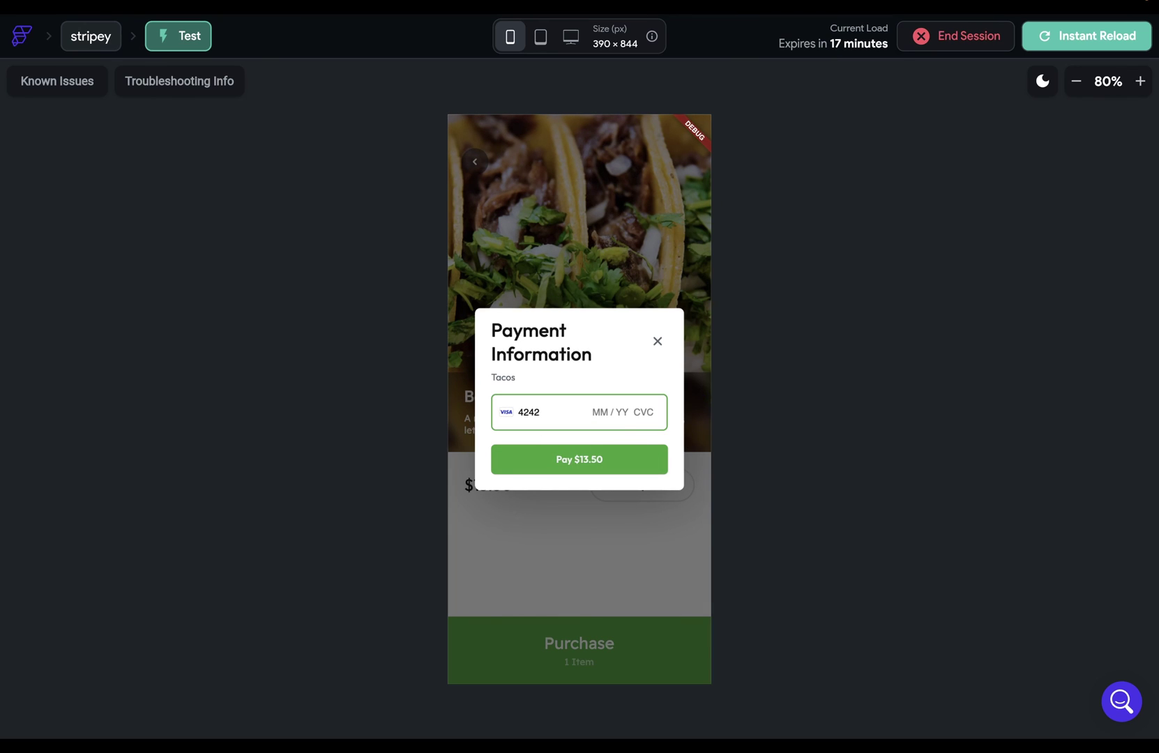
text(01)
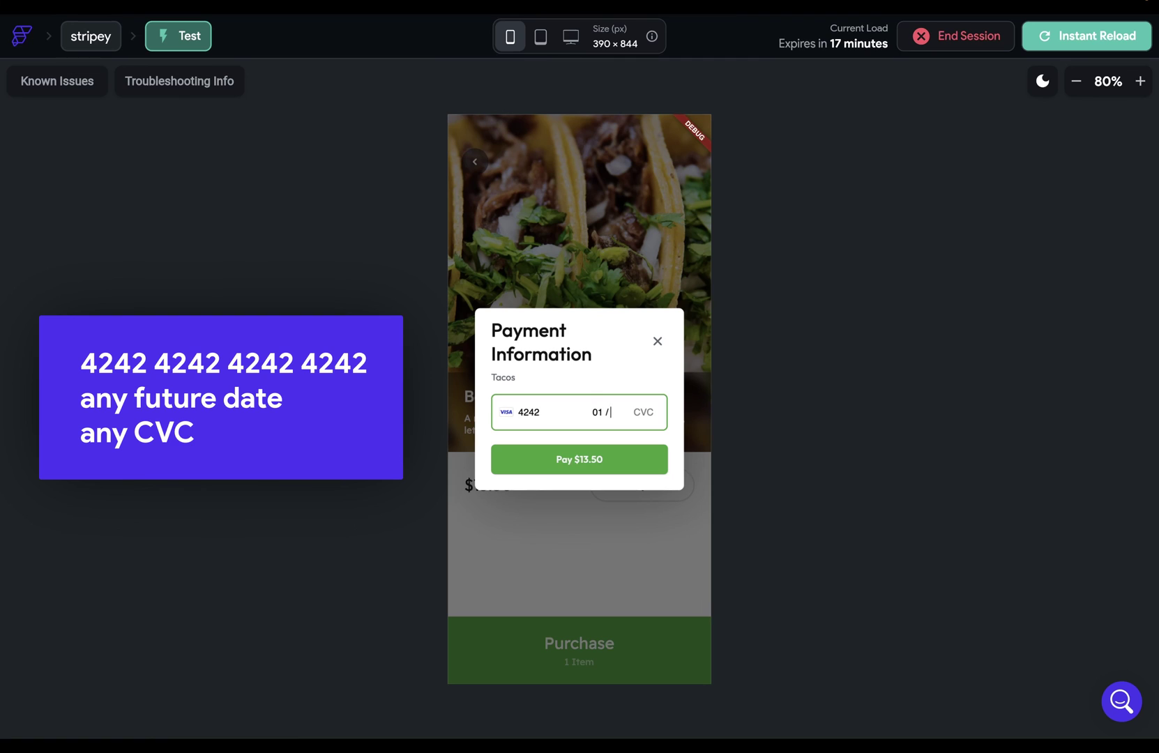
text(24932)
click(581, 459)
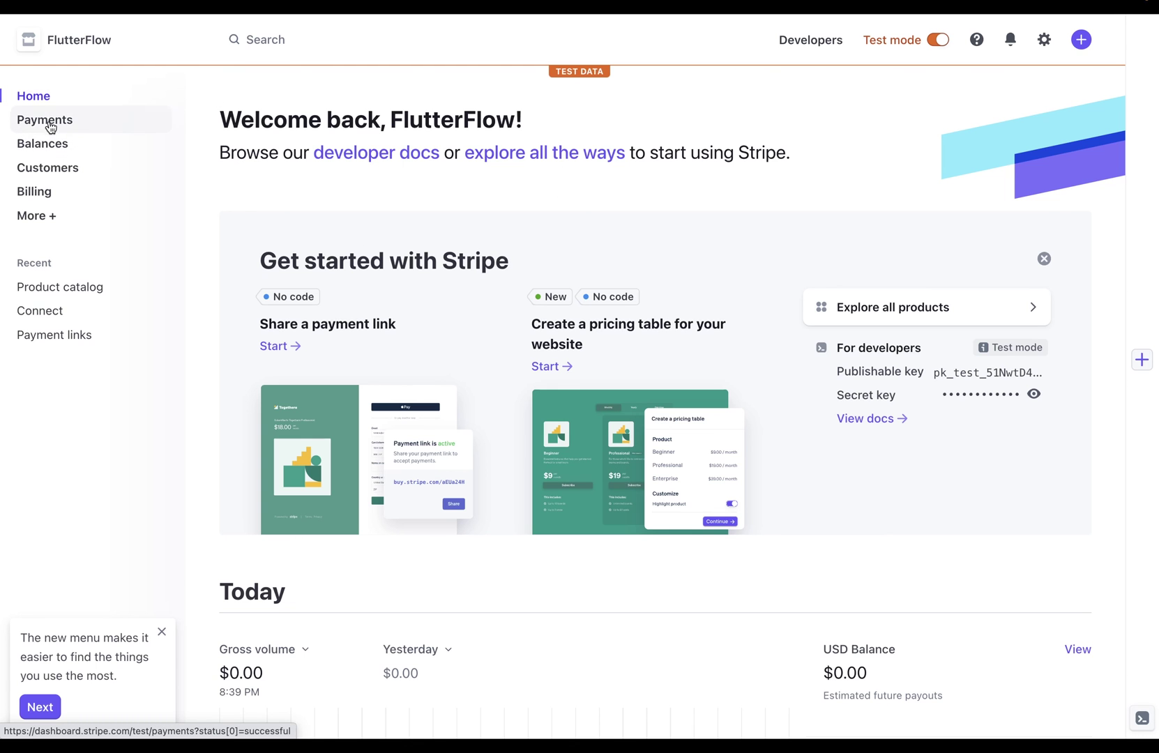
Open Stripe's Payments list to find the succeeded $13.50 Tacos payment
click(46, 120)
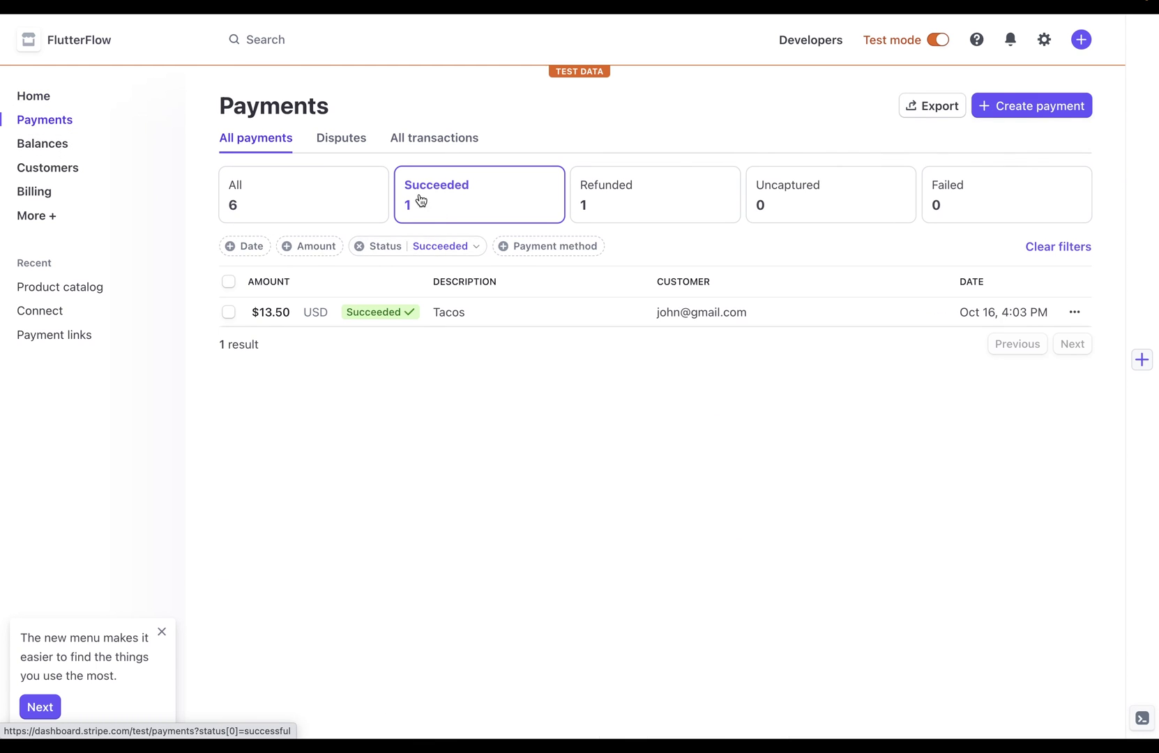